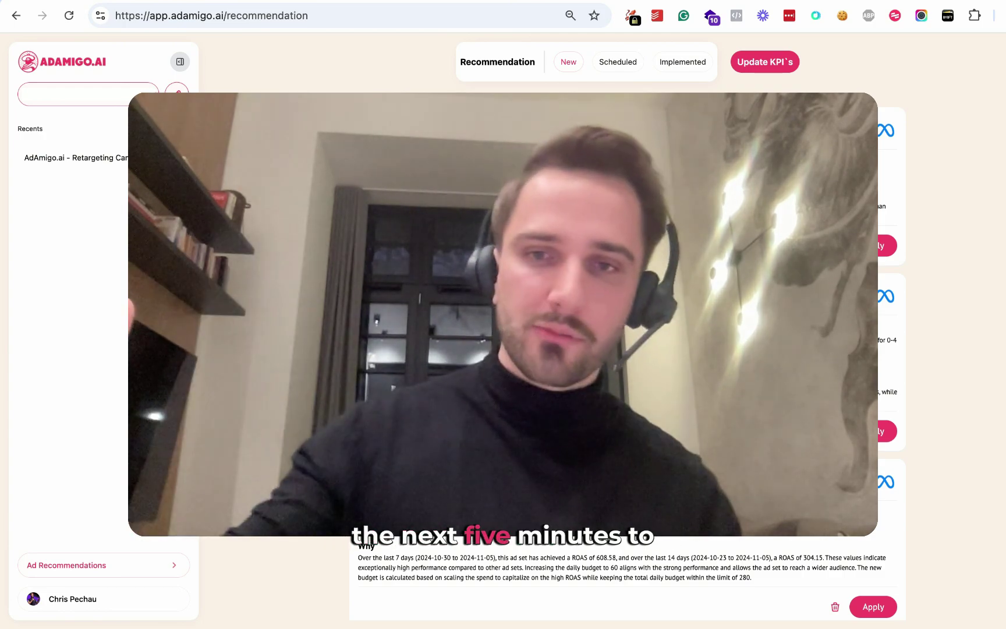
Scroll down through AdAmigo.ai's ad set budget recommendations.
{"action": "scroll", "coordinate": [703, 269], "scroll_direction": "down", "scroll_amount": 1}
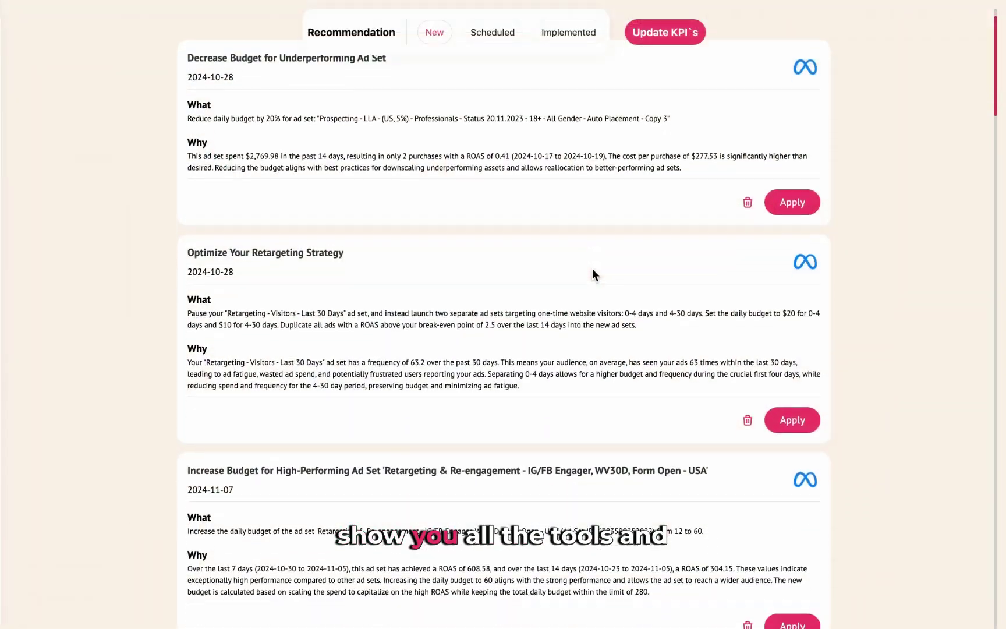
{"action": "scroll", "coordinate": [592, 270], "scroll_direction": "down", "scroll_amount": 9}
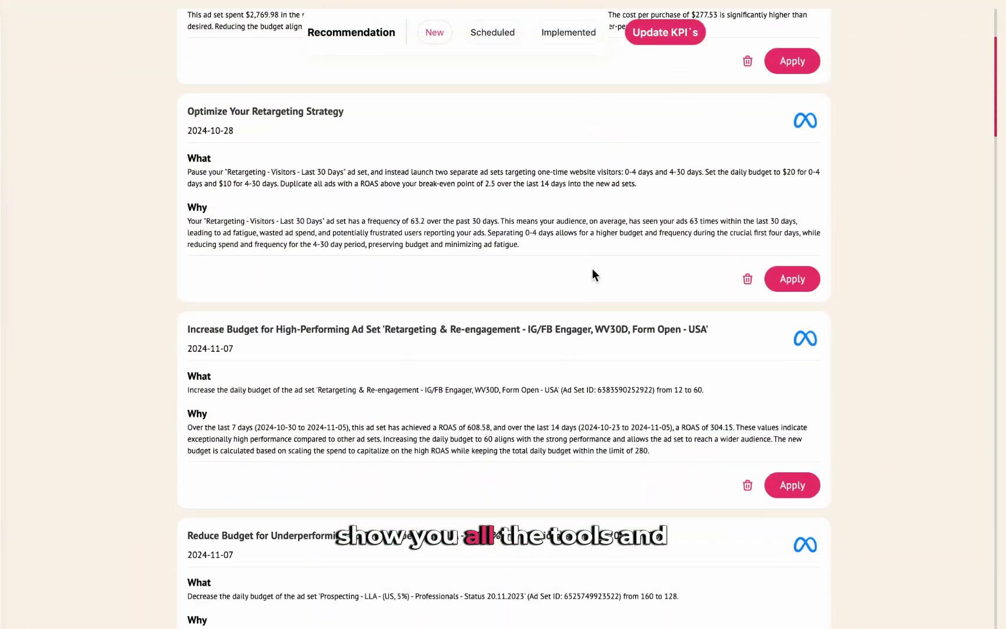
{"action": "scroll", "coordinate": [592, 274], "scroll_direction": "down", "scroll_amount": 3}
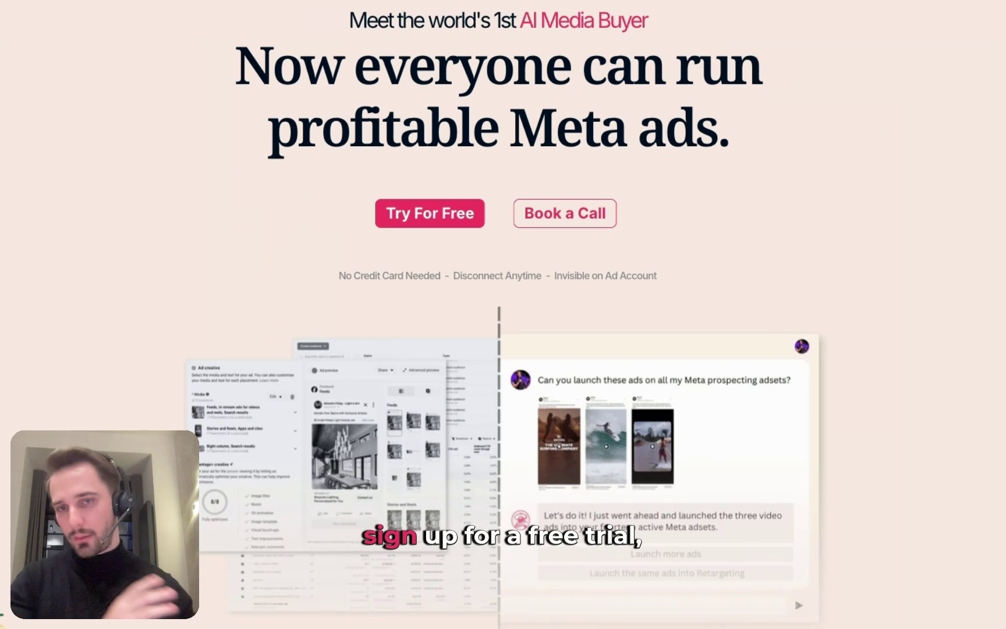
Scroll the AdAmigo.ai landing page past the chat agent demo and Trustpilot review.
{"action": "scroll", "coordinate": [503, 314], "scroll_direction": "down", "scroll_amount": 5}
{"action": "scroll", "coordinate": [503, 314], "scroll_direction": "down", "scroll_amount": 6}
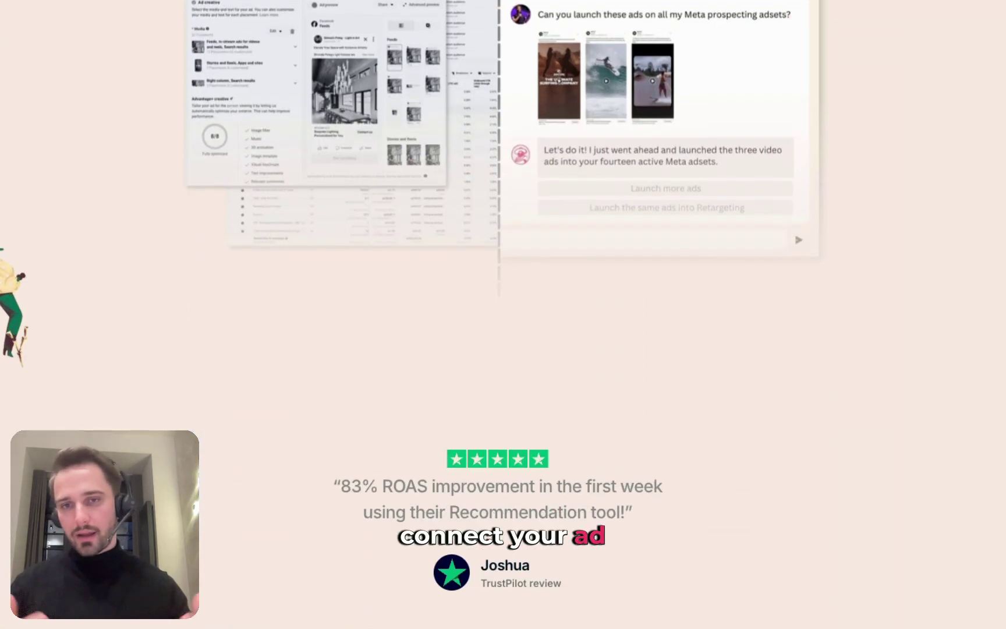
{"action": "scroll", "coordinate": [503, 314], "scroll_direction": "down", "scroll_amount": 10}
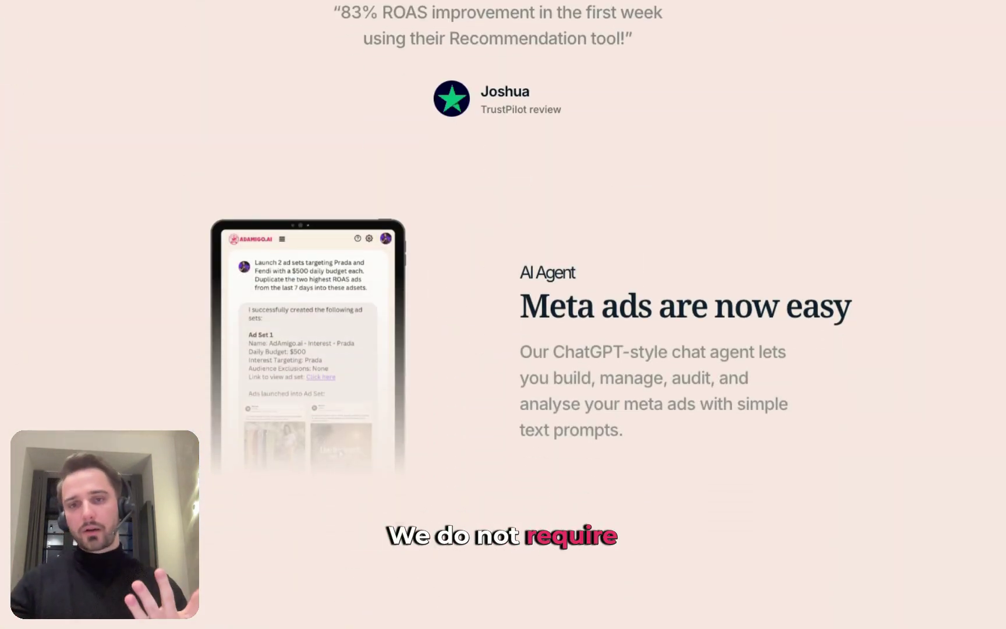
{"action": "scroll", "coordinate": [503, 314], "scroll_direction": "down", "scroll_amount": 6}
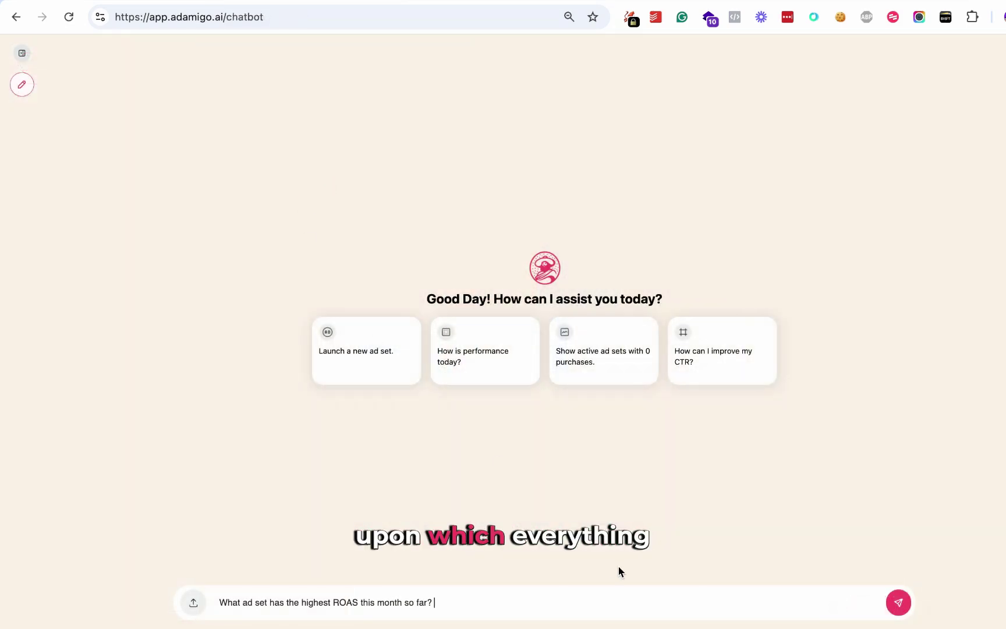
Send 'What ad set has the highest ROAS this month so far?' to the chat assistant.
{"action": "key", "text": "Return"}
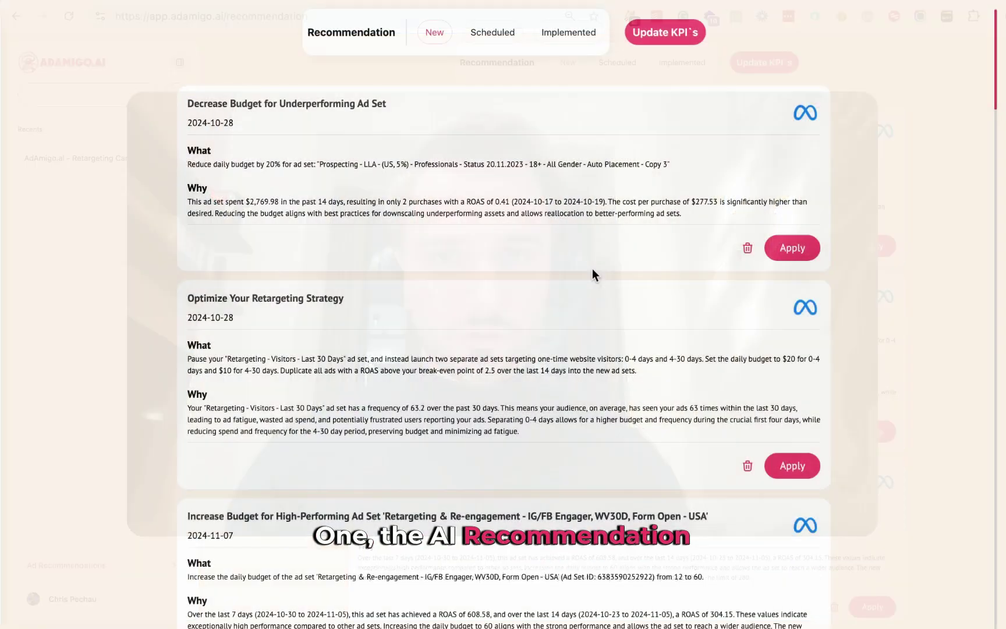
{"action": "scroll", "coordinate": [592, 268], "scroll_direction": "down", "scroll_amount": 2}
{"action": "scroll", "coordinate": [592, 268], "scroll_direction": "down", "scroll_amount": 9}
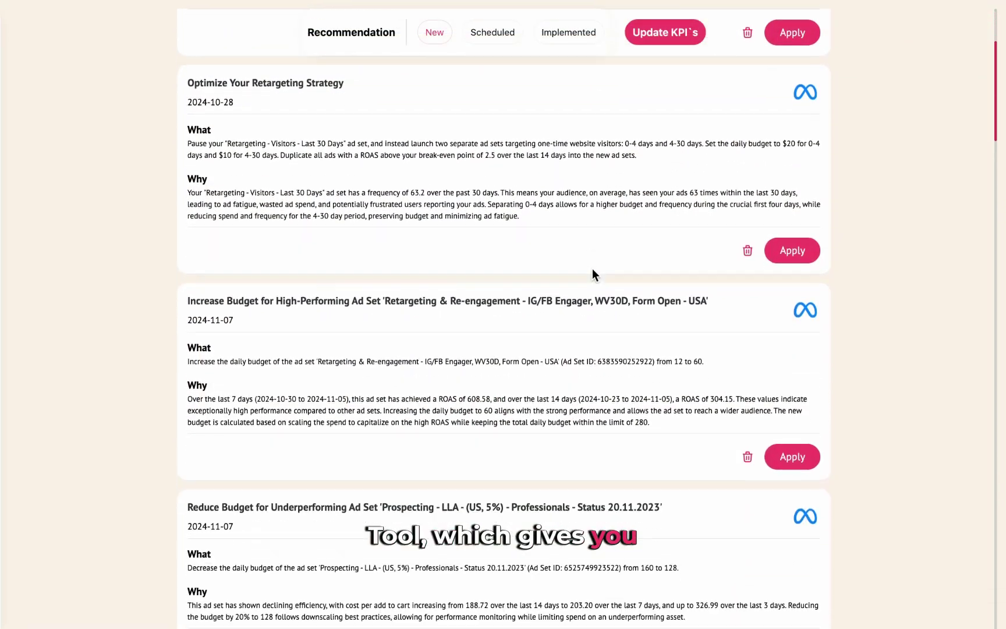
{"action": "scroll", "coordinate": [592, 268], "scroll_direction": "down", "scroll_amount": 3}
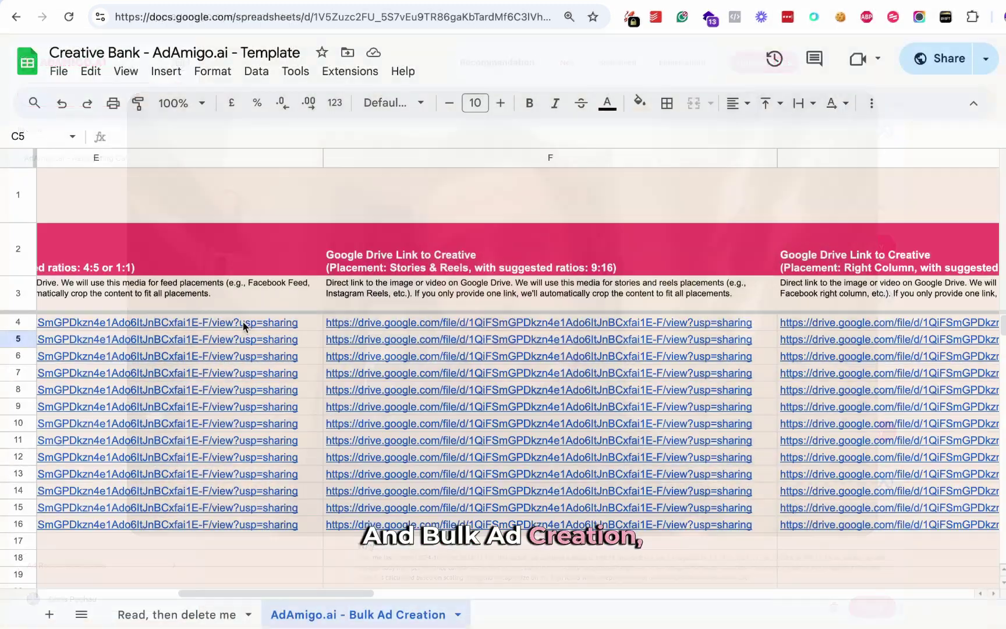
{"action": "scroll", "coordinate": [243, 321], "scroll_direction": "right", "scroll_amount": 5}
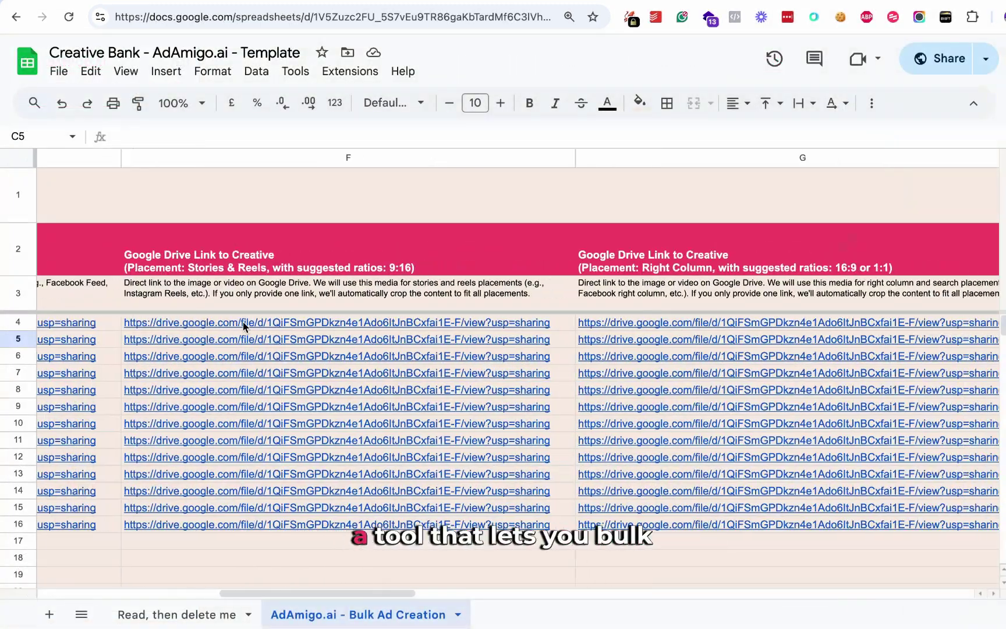
{"action": "scroll", "coordinate": [243, 321], "scroll_direction": "right", "scroll_amount": 10}
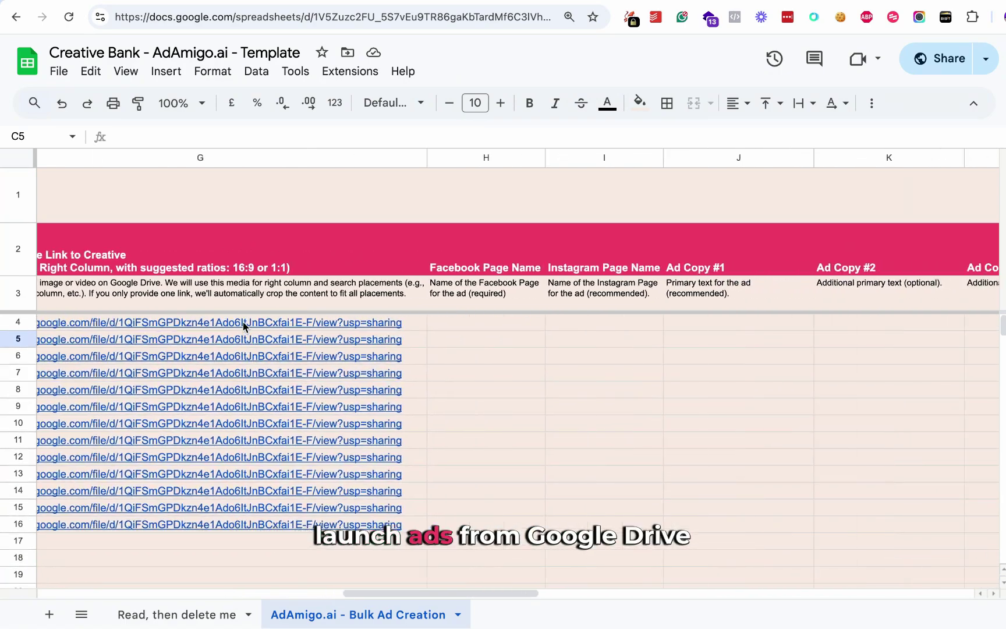
{"action": "scroll", "coordinate": [244, 326], "scroll_direction": "left", "scroll_amount": 10}
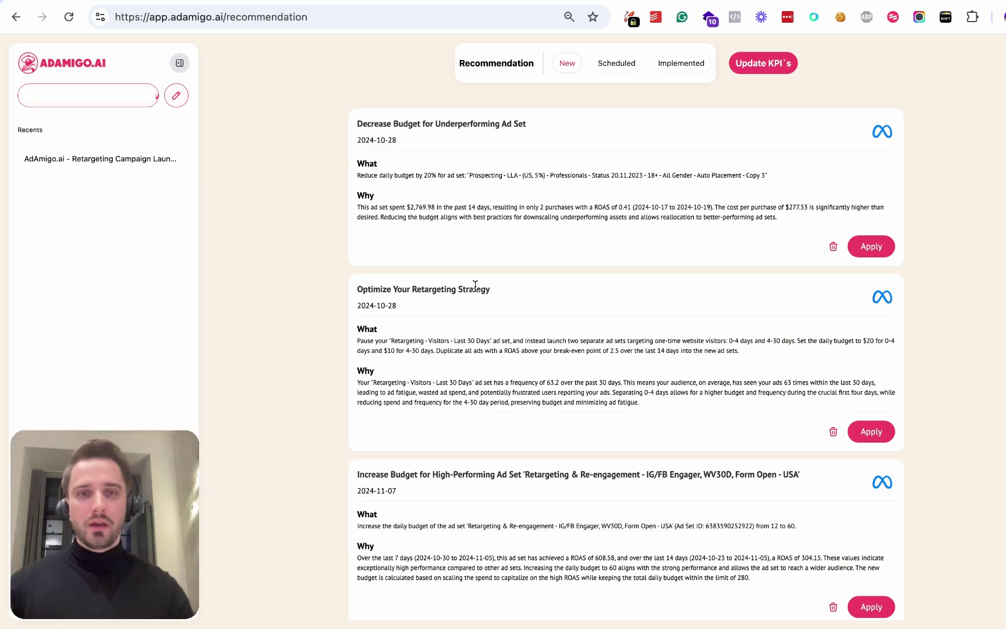
{"action": "left_click", "coordinate": [768, 63]}
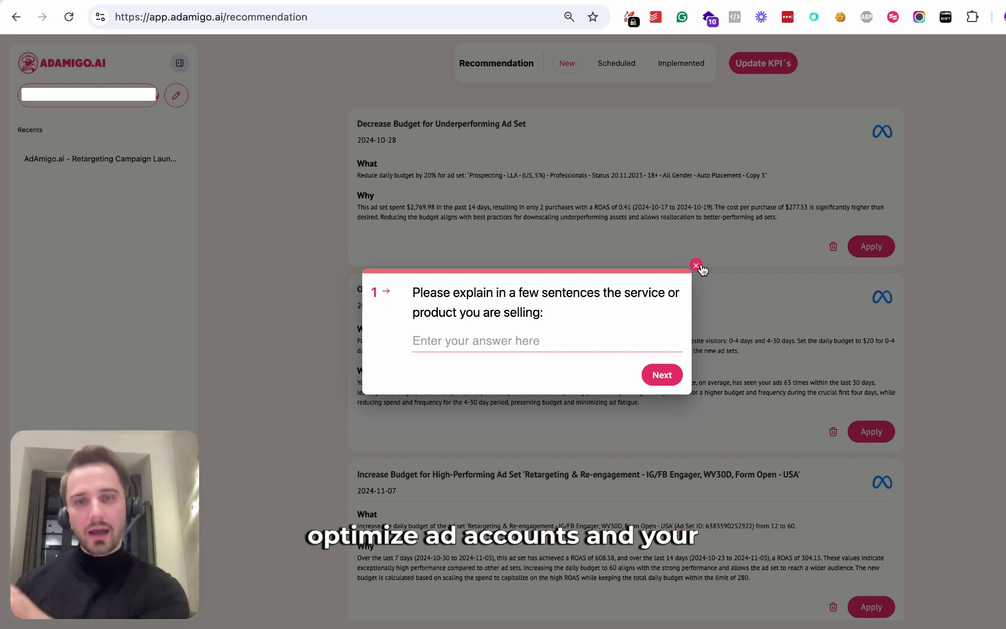
{"action": "left_click", "coordinate": [696, 266]}
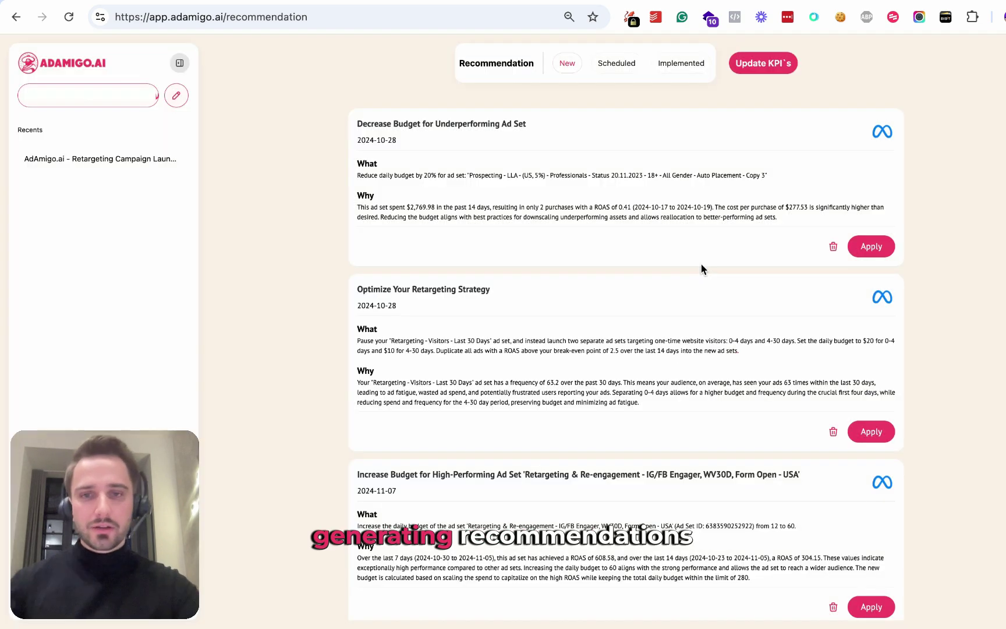
{"action": "scroll", "coordinate": [701, 268], "scroll_direction": "down", "scroll_amount": 6}
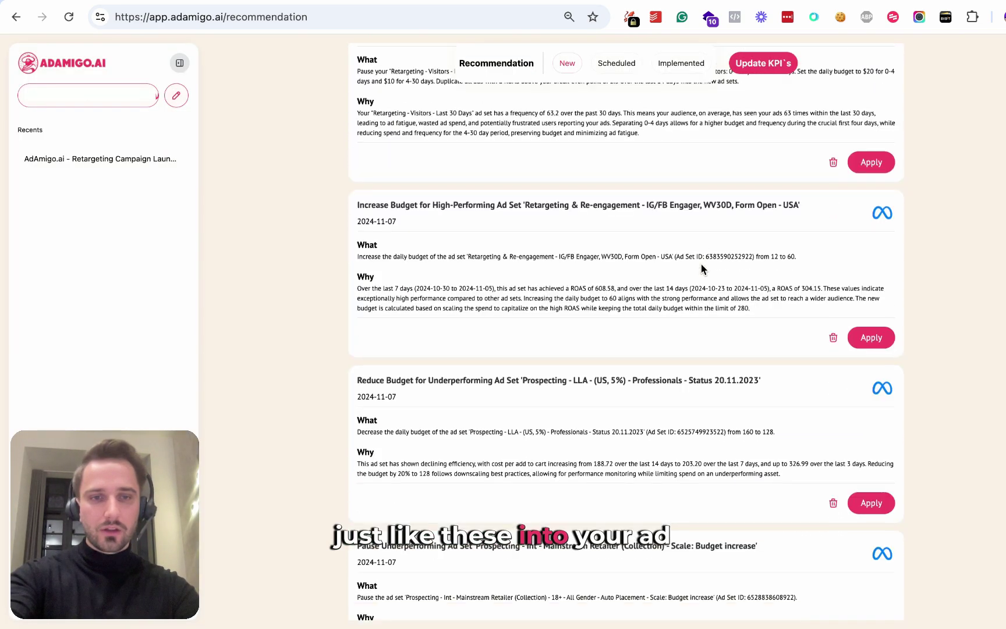
{"action": "scroll", "coordinate": [701, 264], "scroll_direction": "down", "scroll_amount": 8}
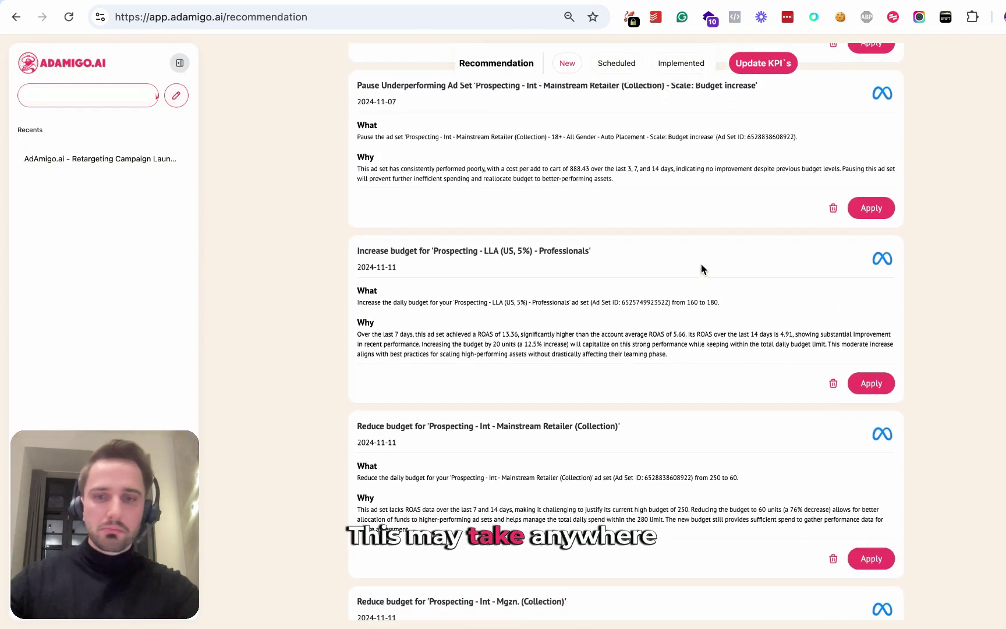
{"action": "scroll", "coordinate": [701, 269], "scroll_direction": "down", "scroll_amount": 6}
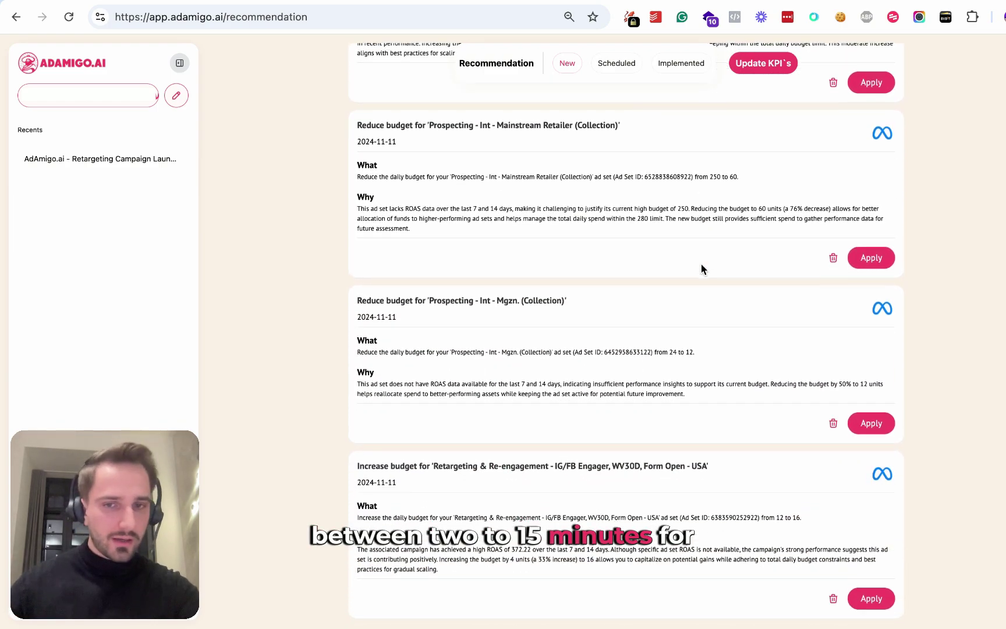
{"action": "scroll", "coordinate": [700, 268], "scroll_direction": "up", "scroll_amount": 10}
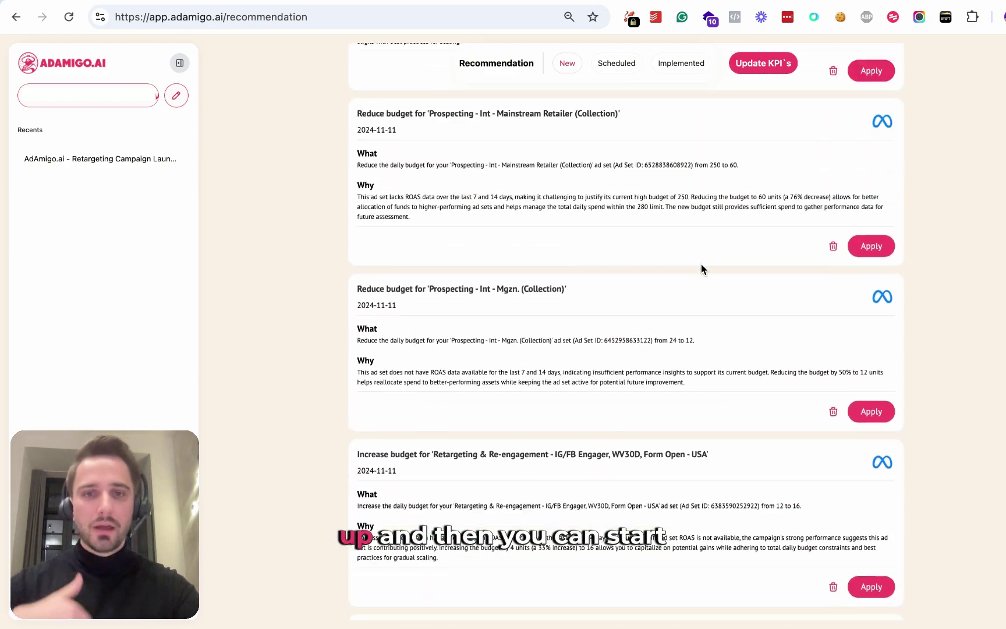
{"action": "scroll", "coordinate": [701, 265], "scroll_direction": "up", "scroll_amount": 10}
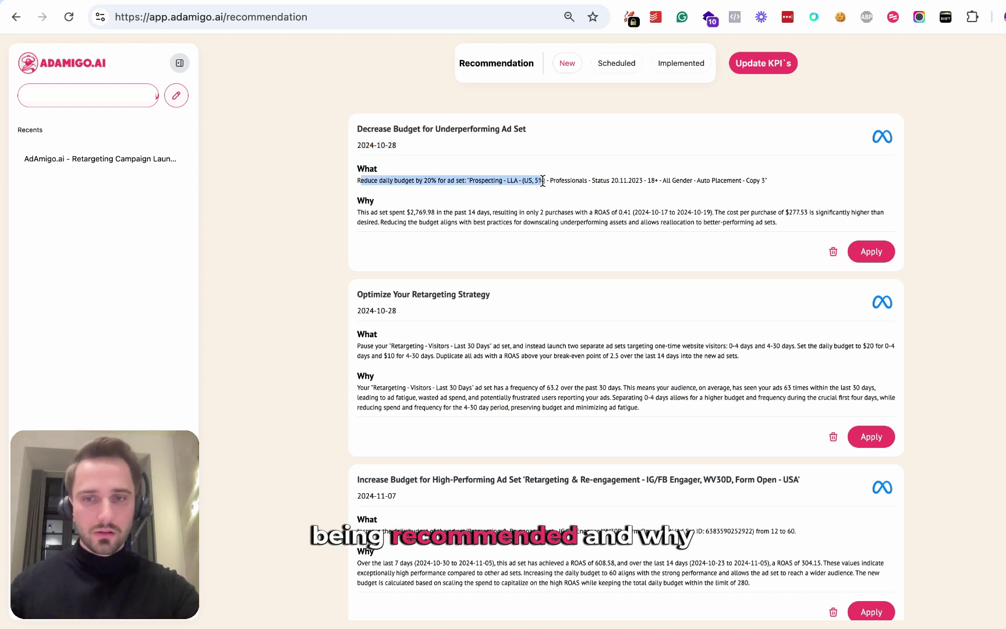
{"action": "left_click", "coordinate": [383, 218]}
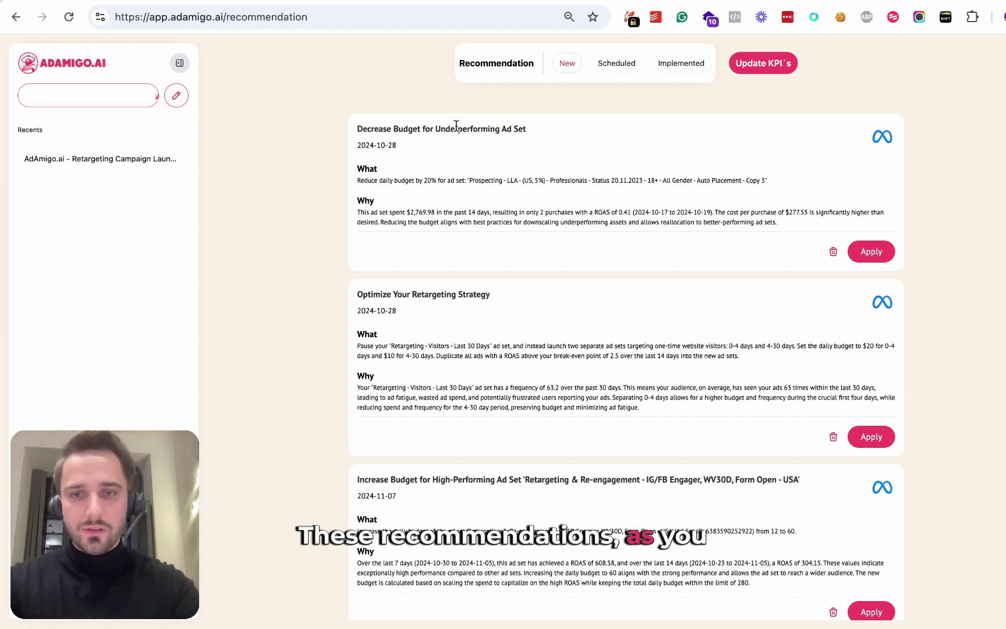
Review the budget, pause and launch recommendation cards, highlighting titles like Launch New Ad Set.
{"action": "left_click_drag", "start_coordinate": [456, 126], "coordinate": [527, 126]}
{"action": "left_click", "coordinate": [527, 127]}
{"action": "scroll", "coordinate": [527, 126], "scroll_direction": "down", "scroll_amount": 3}
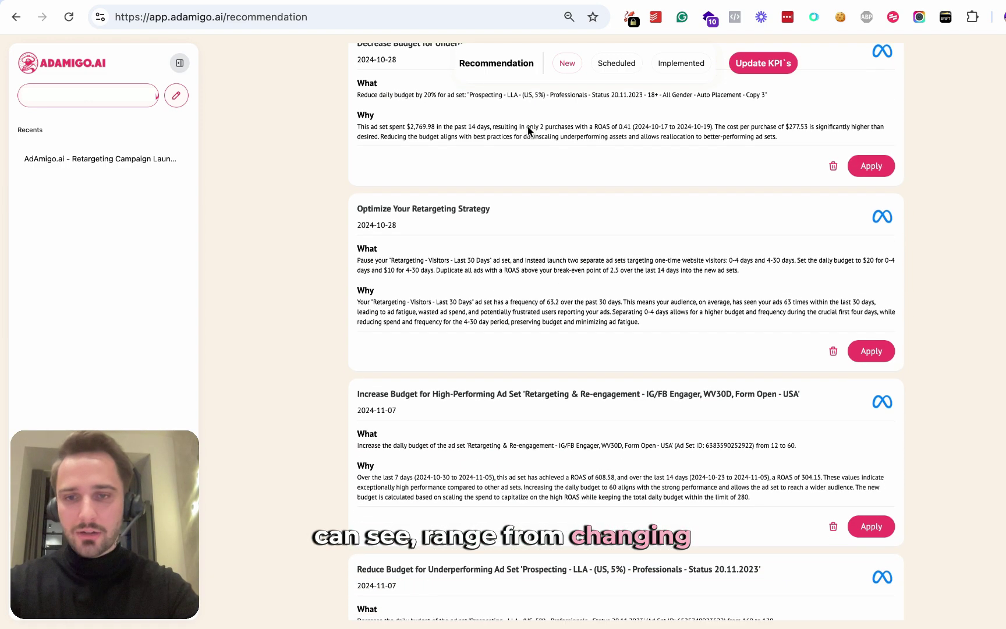
{"action": "scroll", "coordinate": [527, 127], "scroll_direction": "down", "scroll_amount": 5}
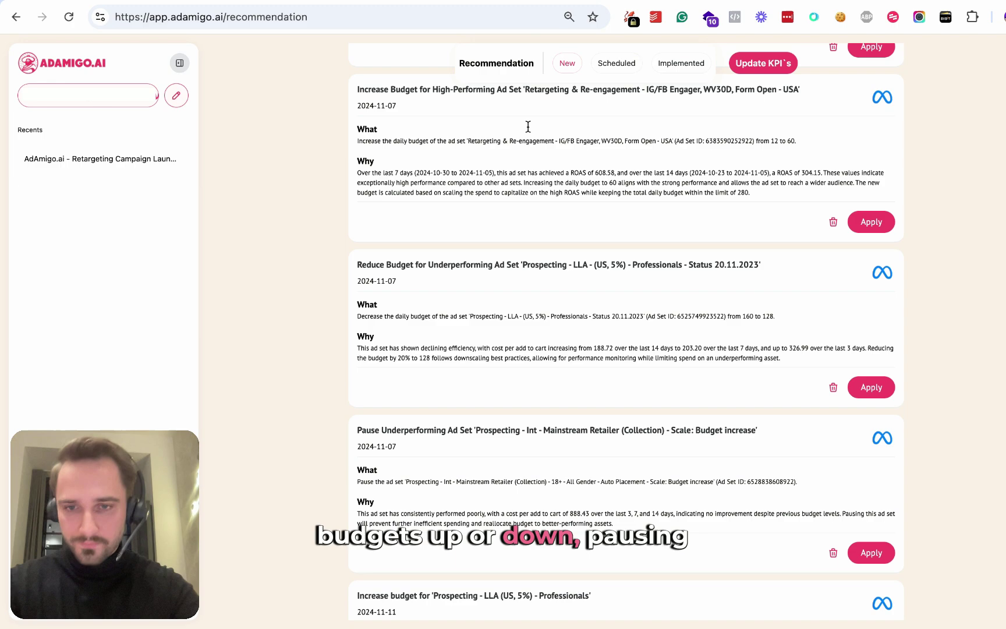
{"action": "scroll", "coordinate": [528, 126], "scroll_direction": "down", "scroll_amount": 3}
{"action": "left_click_drag", "start_coordinate": [370, 277], "coordinate": [503, 279]}
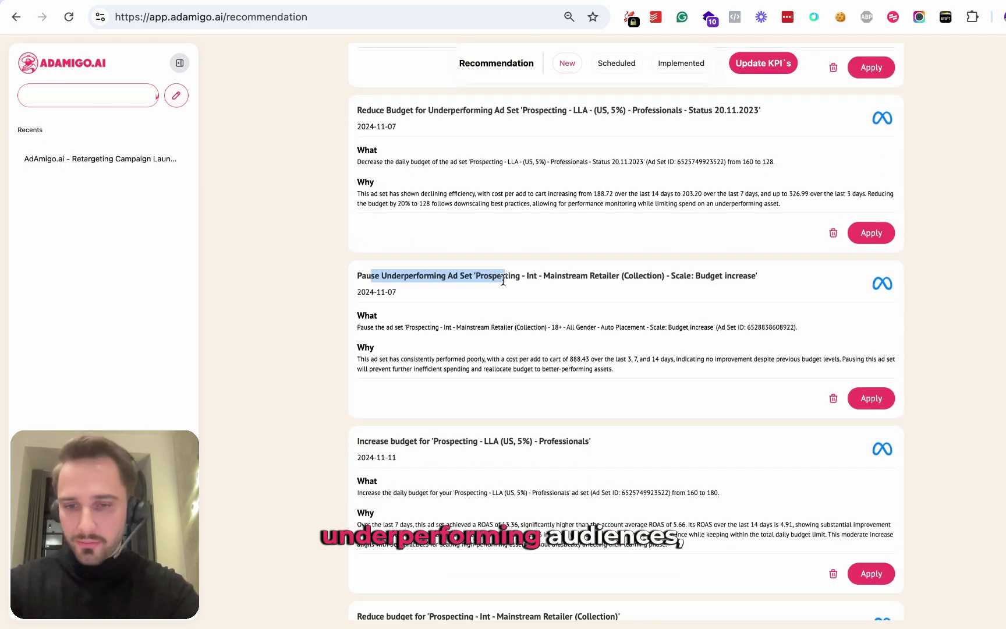
{"action": "scroll", "coordinate": [502, 280], "scroll_direction": "down", "scroll_amount": 15}
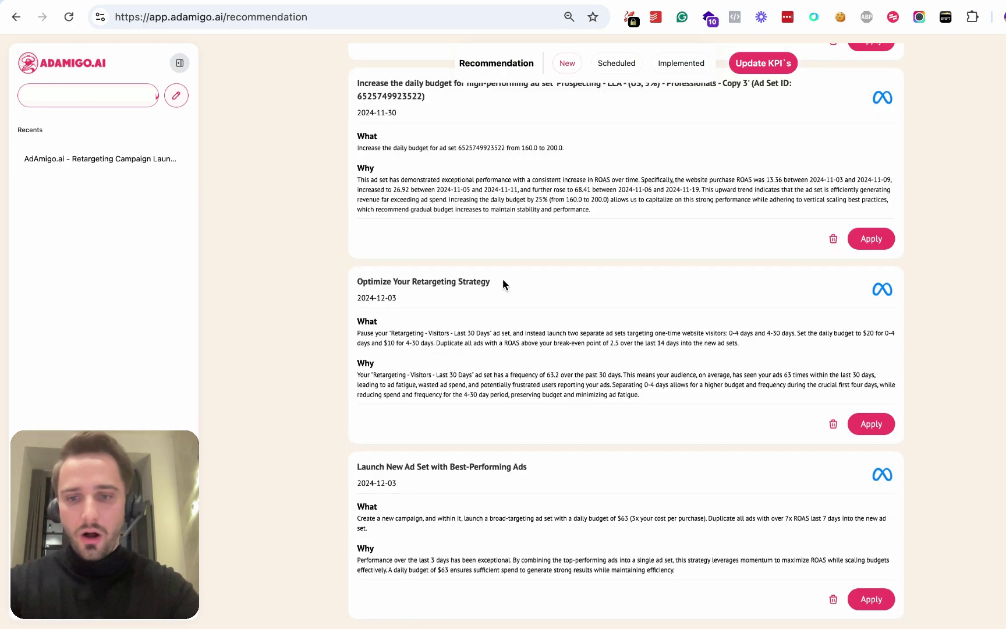
{"action": "left_click_drag", "start_coordinate": [527, 467], "coordinate": [455, 468]}
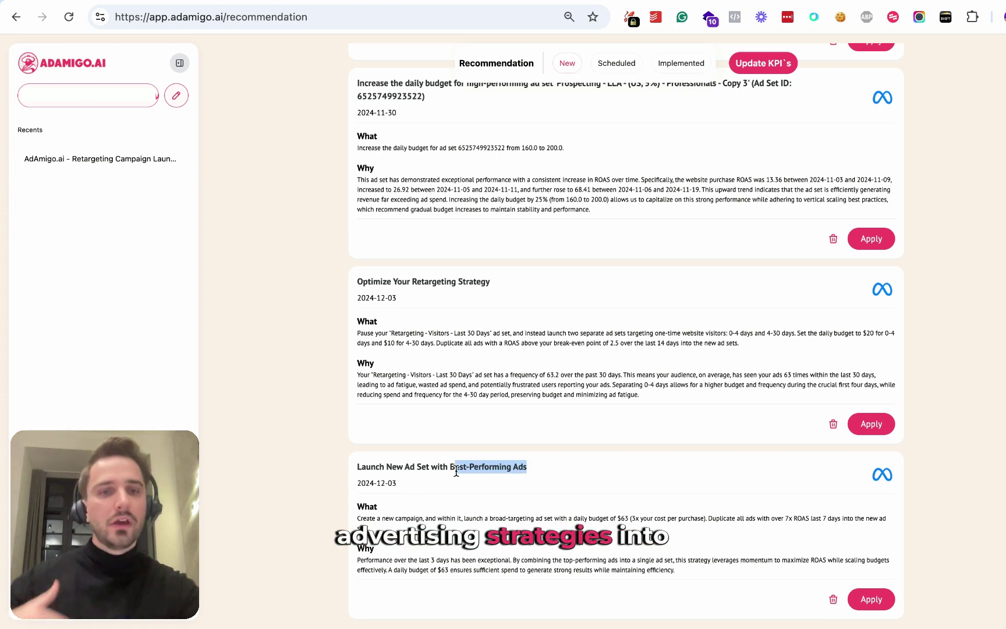
{"action": "left_click", "coordinate": [456, 471]}
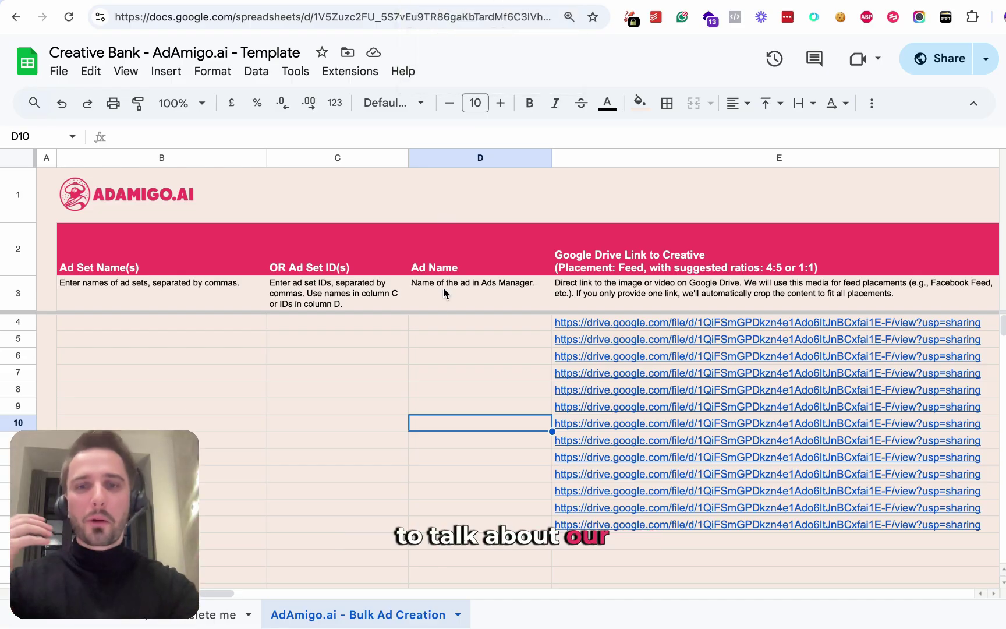
{"action": "left_click", "coordinate": [392, 343]}
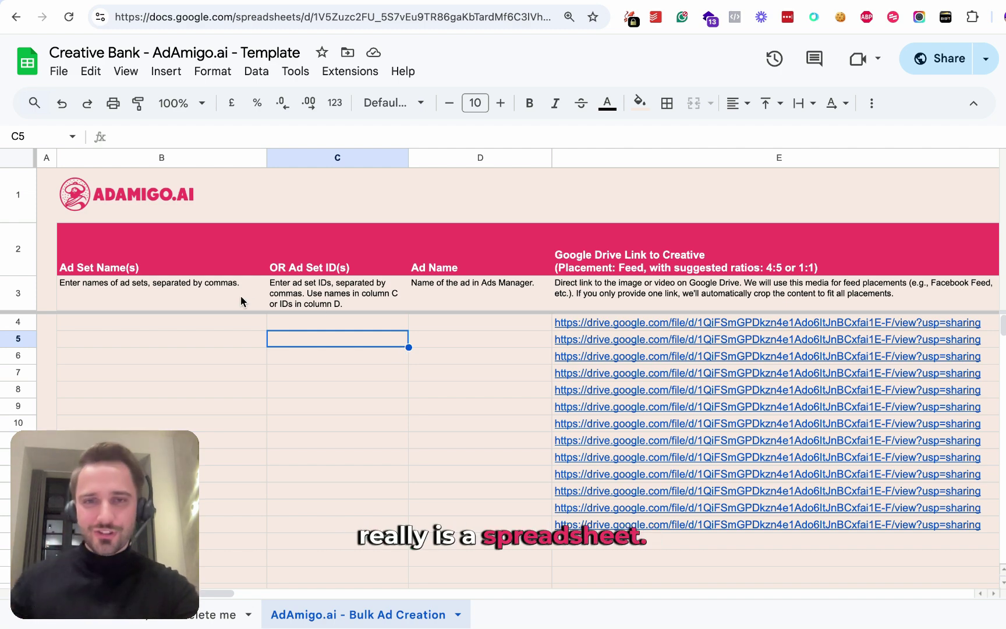
{"action": "scroll", "coordinate": [243, 322], "scroll_direction": "right", "scroll_amount": 10}
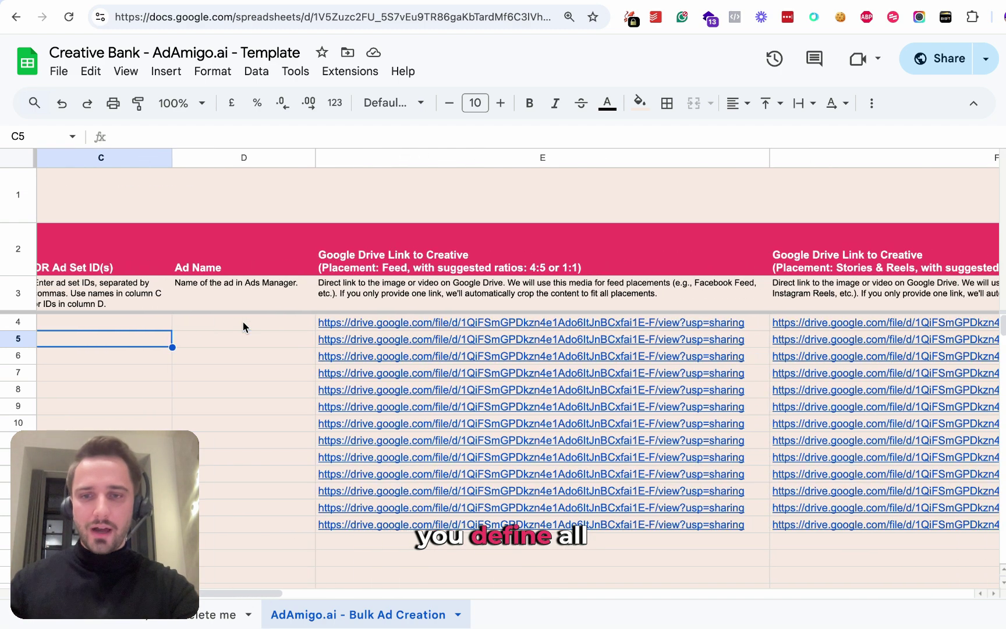
{"action": "scroll", "coordinate": [242, 321], "scroll_direction": "right", "scroll_amount": 15}
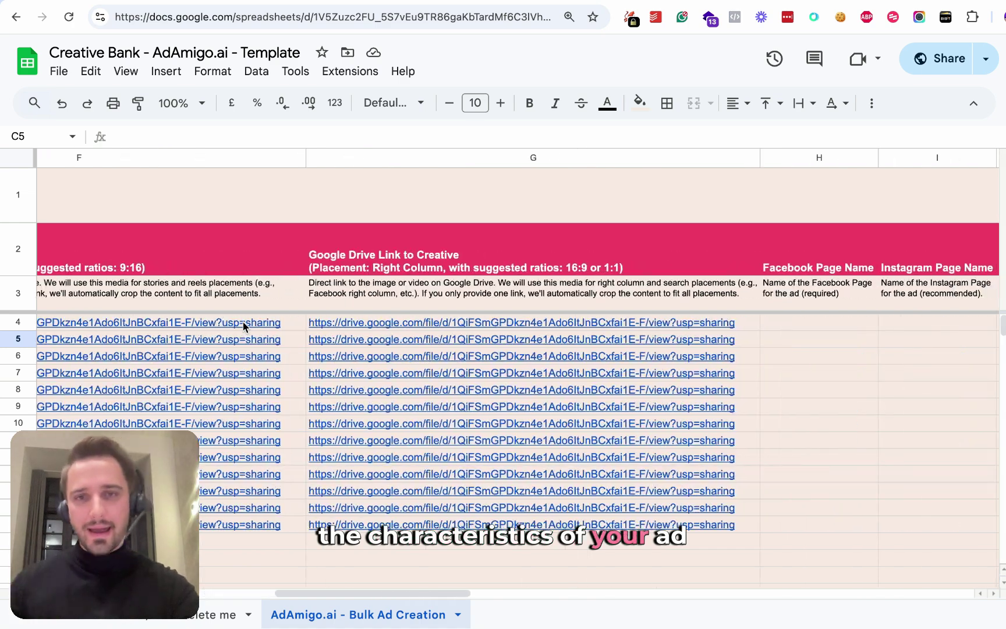
{"action": "scroll", "coordinate": [242, 321], "scroll_direction": "right", "scroll_amount": 10}
{"action": "scroll", "coordinate": [243, 321], "scroll_direction": "left", "scroll_amount": 15}
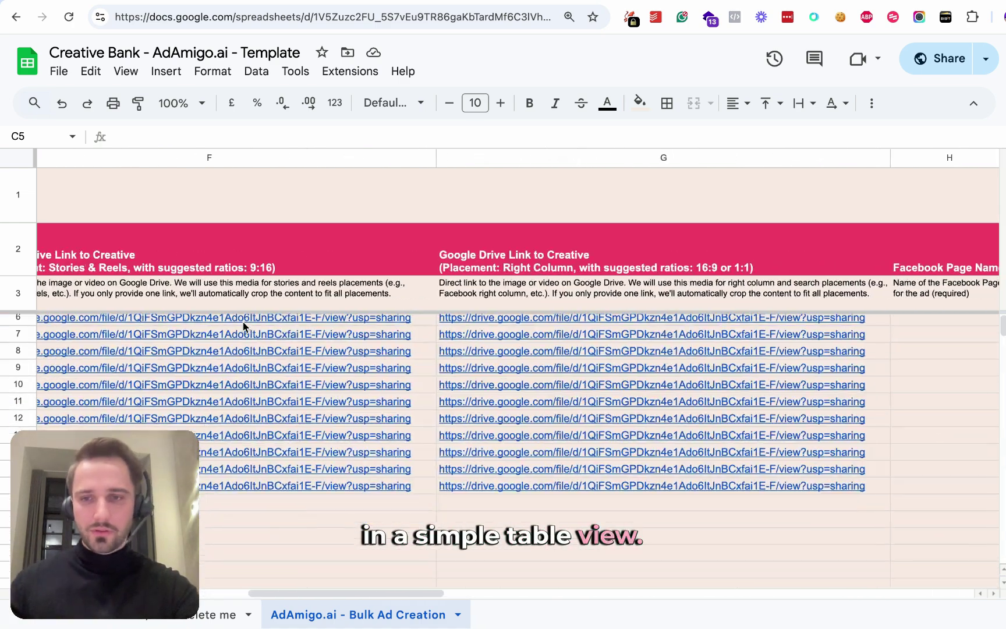
{"action": "scroll", "coordinate": [243, 321], "scroll_direction": "down", "scroll_amount": 1}
{"action": "scroll", "coordinate": [242, 321], "scroll_direction": "left", "scroll_amount": 10}
{"action": "scroll", "coordinate": [243, 322], "scroll_direction": "up", "scroll_amount": 1}
{"action": "scroll", "coordinate": [243, 321], "scroll_direction": "right", "scroll_amount": 2}
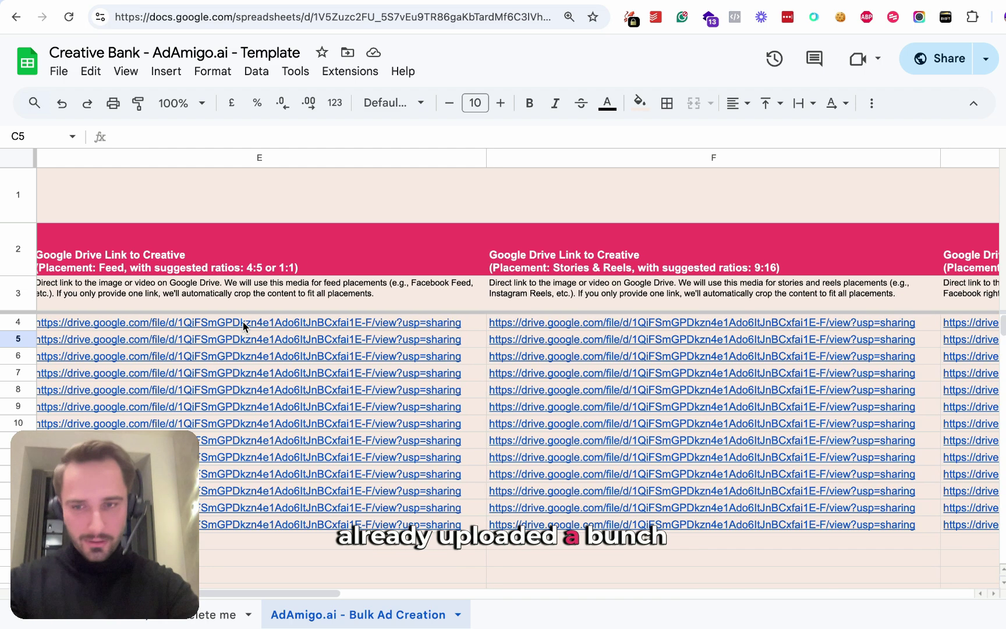
{"action": "scroll", "coordinate": [242, 321], "scroll_direction": "left", "scroll_amount": 3}
{"action": "scroll", "coordinate": [242, 321], "scroll_direction": "down", "scroll_amount": 1}
{"action": "mouse_move", "coordinate": [247, 331]}
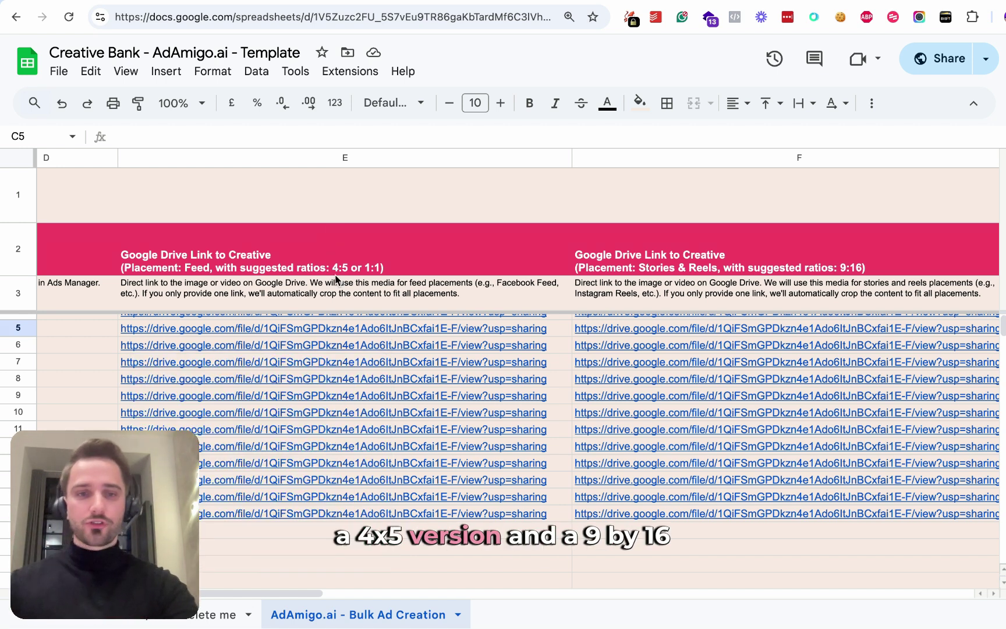
{"action": "scroll", "coordinate": [335, 279], "scroll_direction": "right", "scroll_amount": 5}
{"action": "scroll", "coordinate": [575, 270], "scroll_direction": "right", "scroll_amount": 2}
{"action": "scroll", "coordinate": [575, 270], "scroll_direction": "up", "scroll_amount": 1}
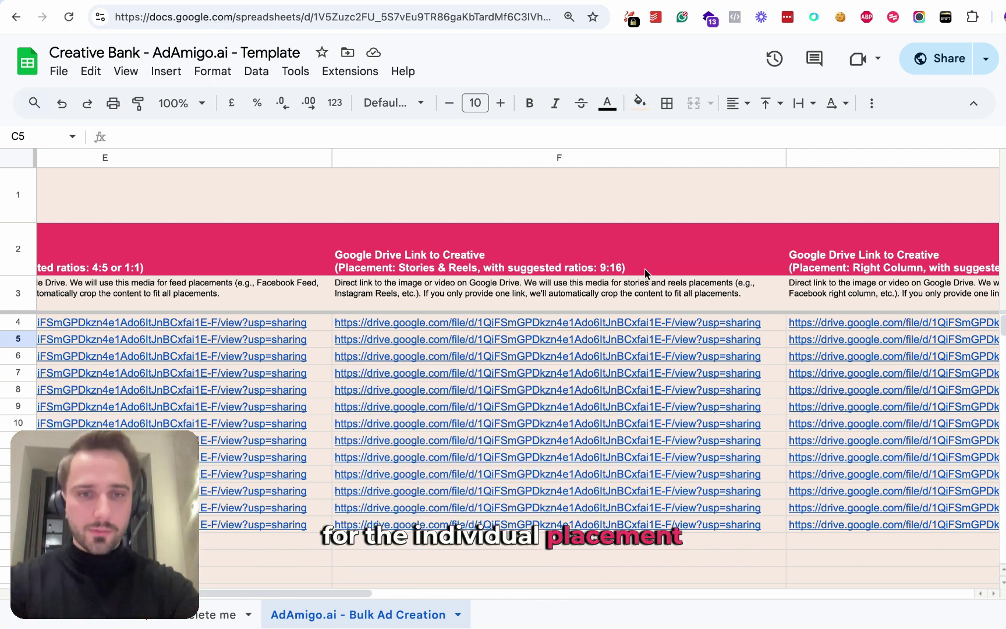
{"action": "scroll", "coordinate": [644, 273], "scroll_direction": "right", "scroll_amount": 8}
{"action": "scroll", "coordinate": [646, 269], "scroll_direction": "right", "scroll_amount": 10}
{"action": "left_click_drag", "start_coordinate": [582, 321], "coordinate": [566, 473]}
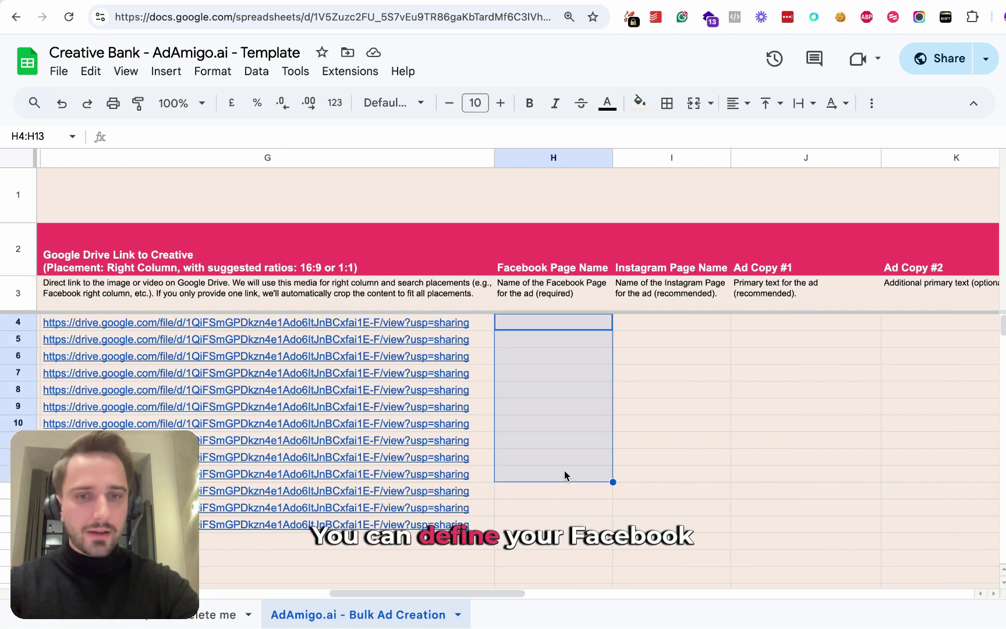
{"action": "left_click", "coordinate": [669, 355]}
{"action": "left_click", "coordinate": [670, 535], "text": "shift"}
{"action": "scroll", "coordinate": [669, 530], "scroll_direction": "right", "scroll_amount": 6}
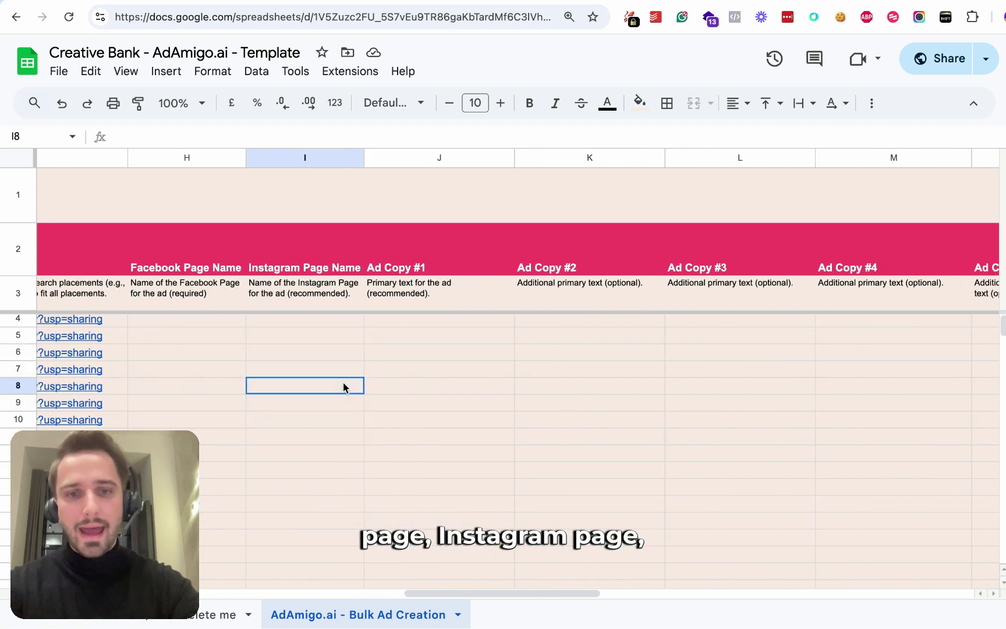
{"action": "left_click_drag", "start_coordinate": [343, 384], "coordinate": [930, 437]}
{"action": "scroll", "coordinate": [930, 434], "scroll_direction": "right", "scroll_amount": 10}
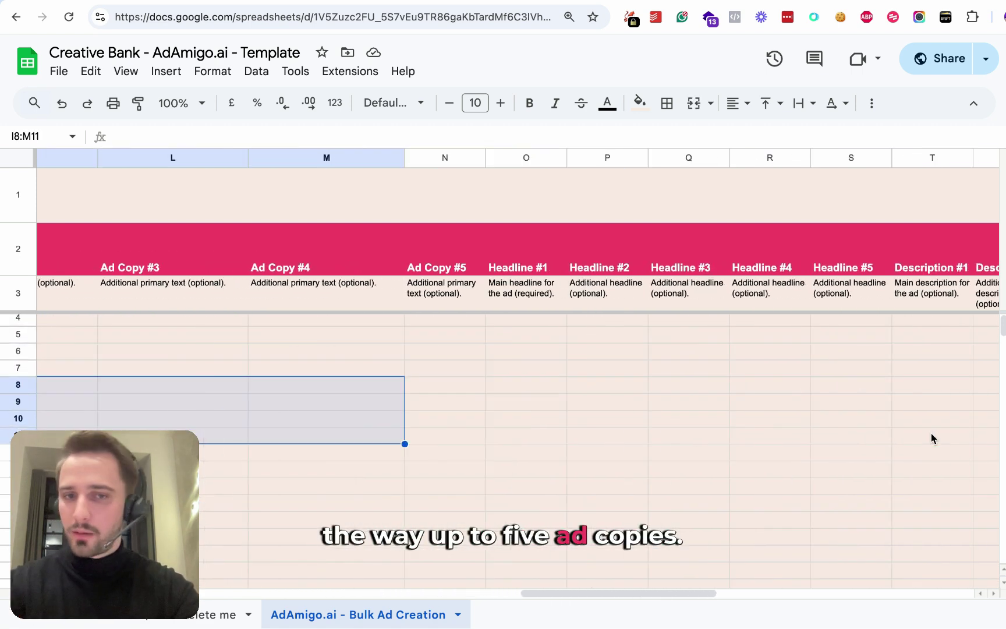
{"action": "scroll", "coordinate": [599, 414], "scroll_direction": "right", "scroll_amount": 12}
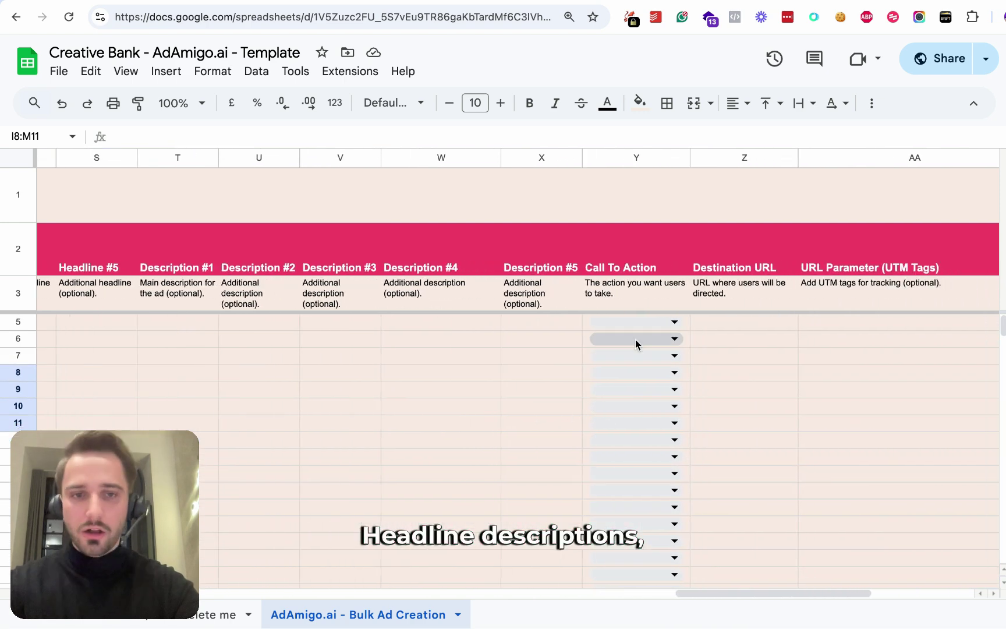
{"action": "scroll", "coordinate": [770, 340], "scroll_direction": "right", "scroll_amount": 4}
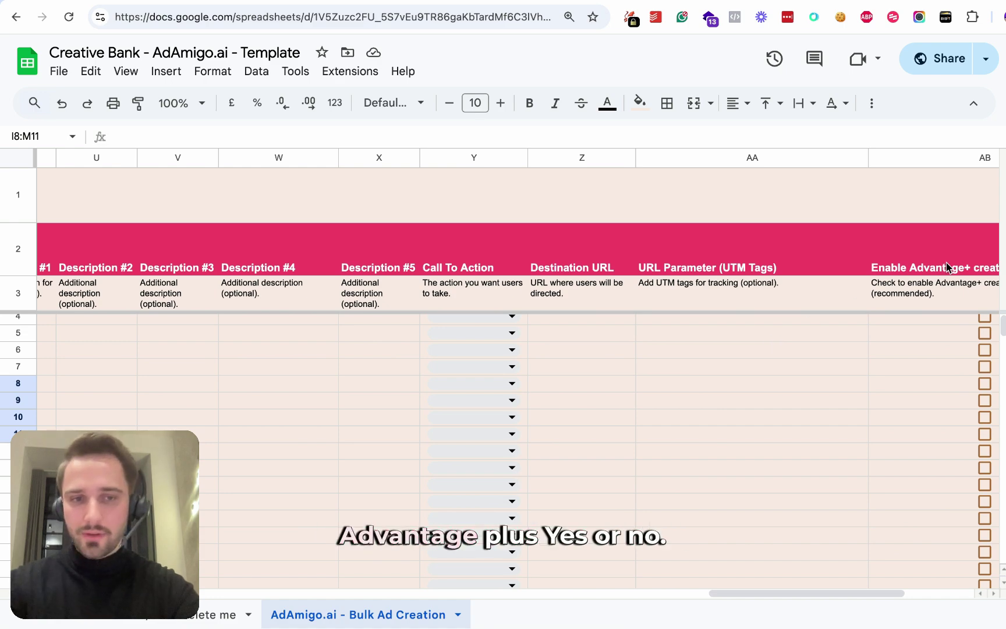
{"action": "scroll", "coordinate": [796, 361], "scroll_direction": "left", "scroll_amount": 15}
{"action": "scroll", "coordinate": [796, 361], "scroll_direction": "down", "scroll_amount": 4}
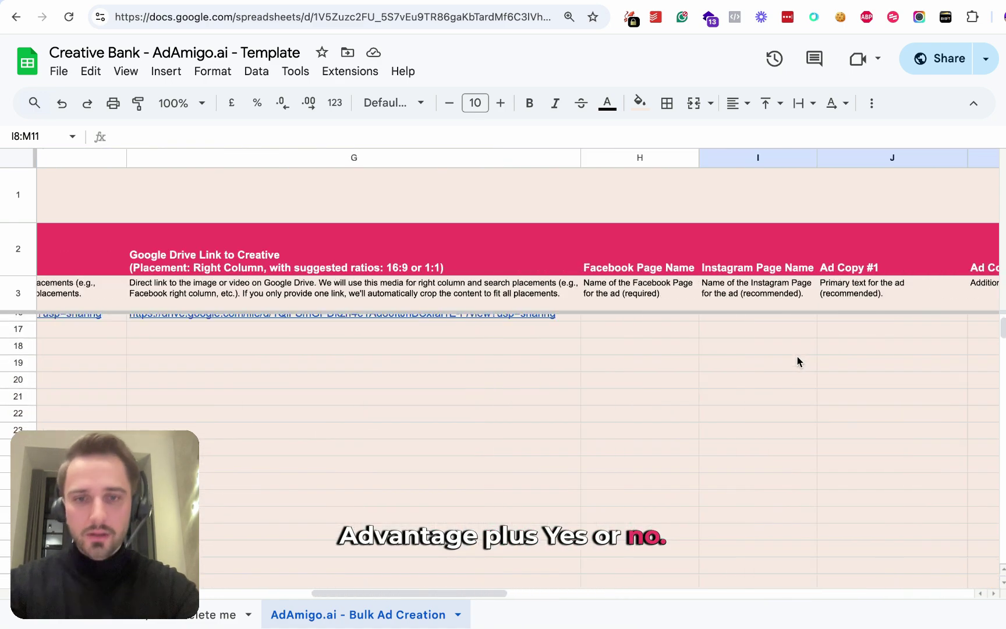
{"action": "scroll", "coordinate": [798, 361], "scroll_direction": "up", "scroll_amount": 4}
{"action": "scroll", "coordinate": [798, 361], "scroll_direction": "right", "scroll_amount": 3}
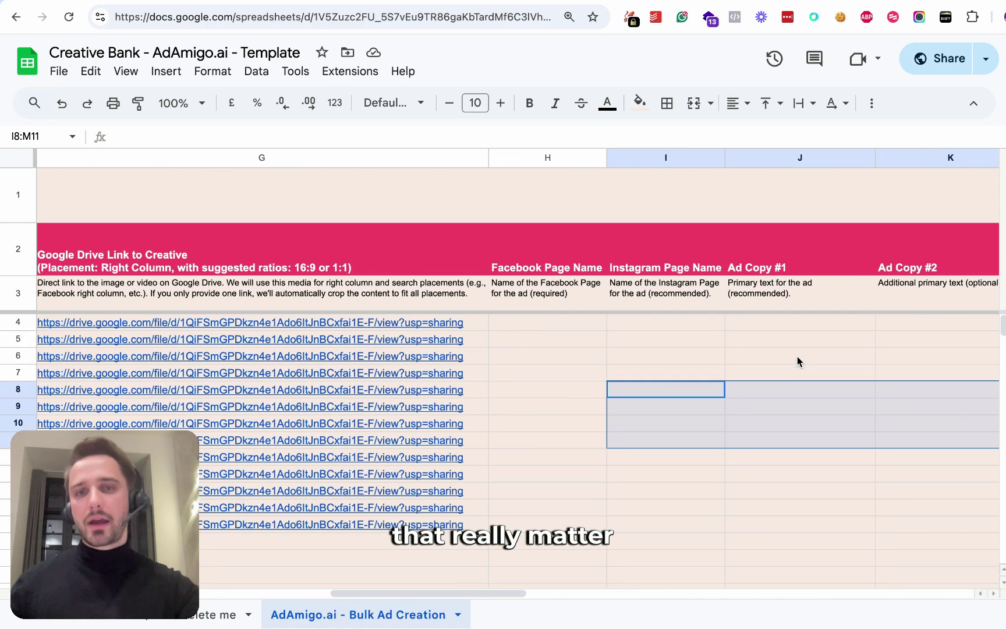
{"action": "scroll", "coordinate": [797, 361], "scroll_direction": "right", "scroll_amount": 4}
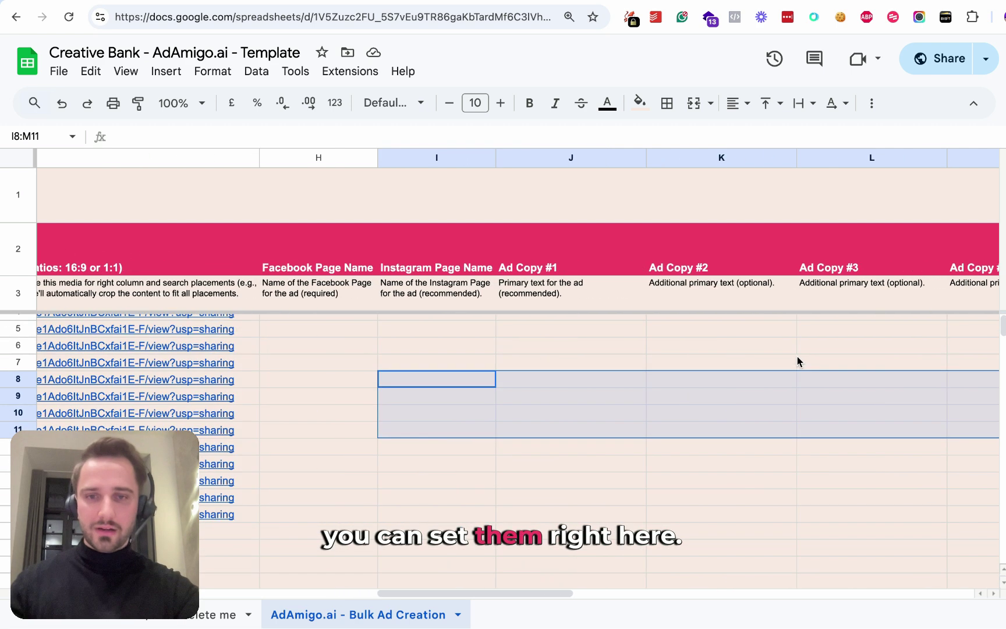
{"action": "left_click", "coordinate": [559, 321]}
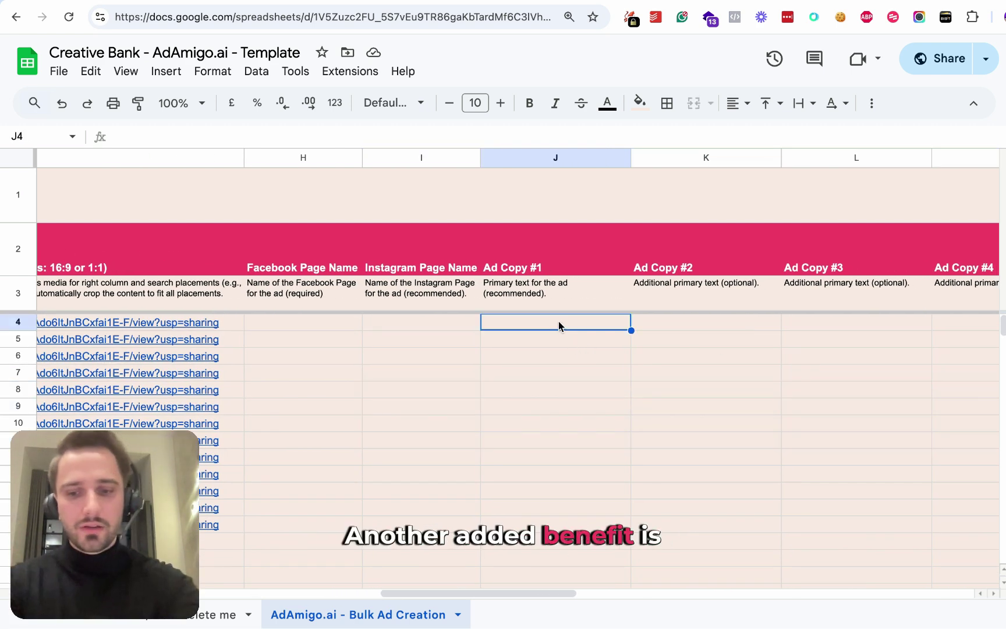
{"action": "type", "text": "sdfghj"}
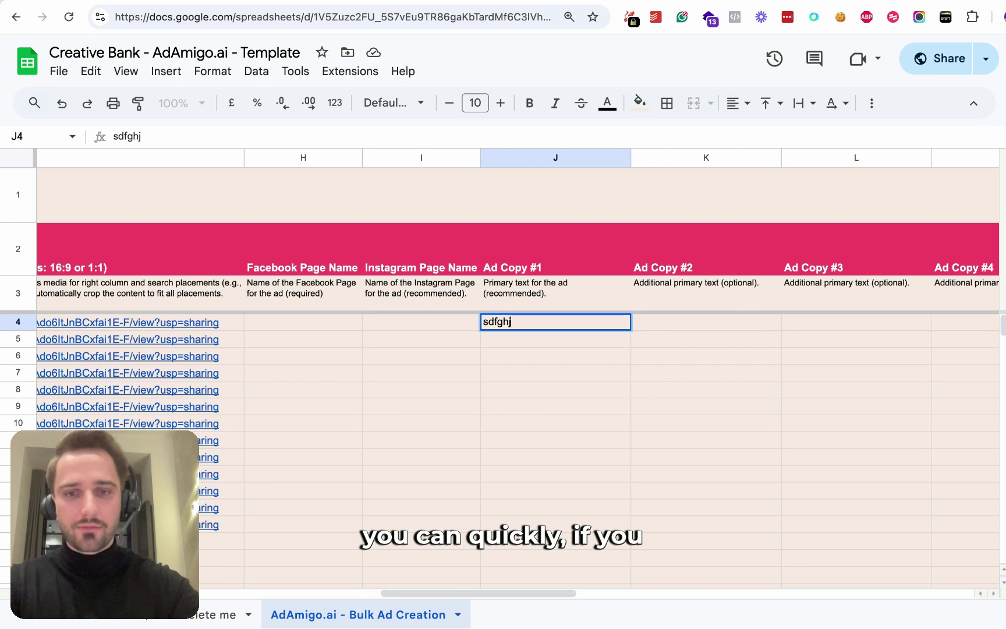
{"action": "key", "text": "Return"}
{"action": "left_click", "coordinate": [563, 321]}
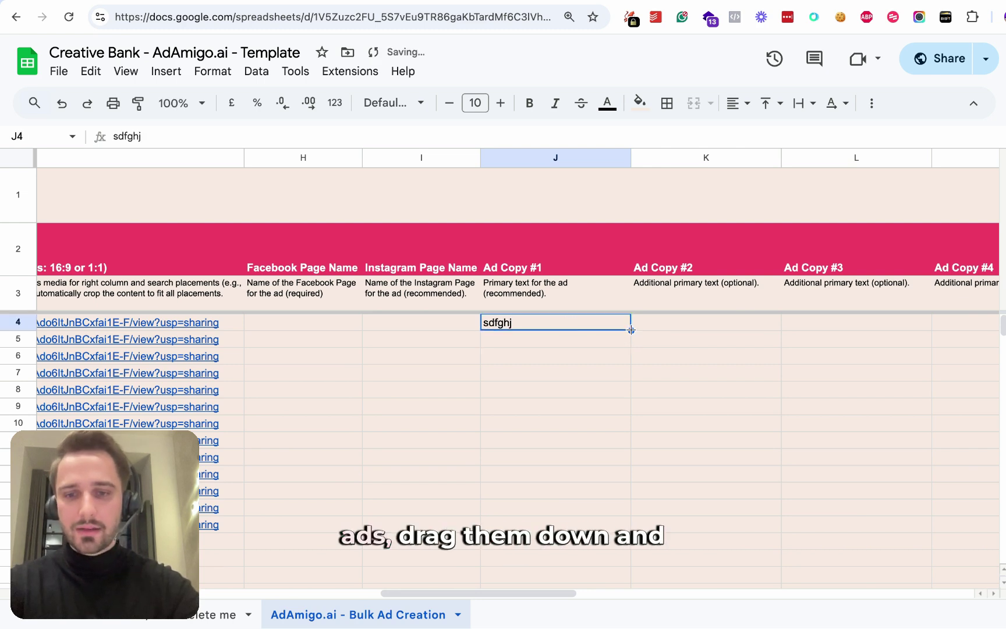
{"action": "left_click_drag", "start_coordinate": [631, 330], "coordinate": [601, 526]}
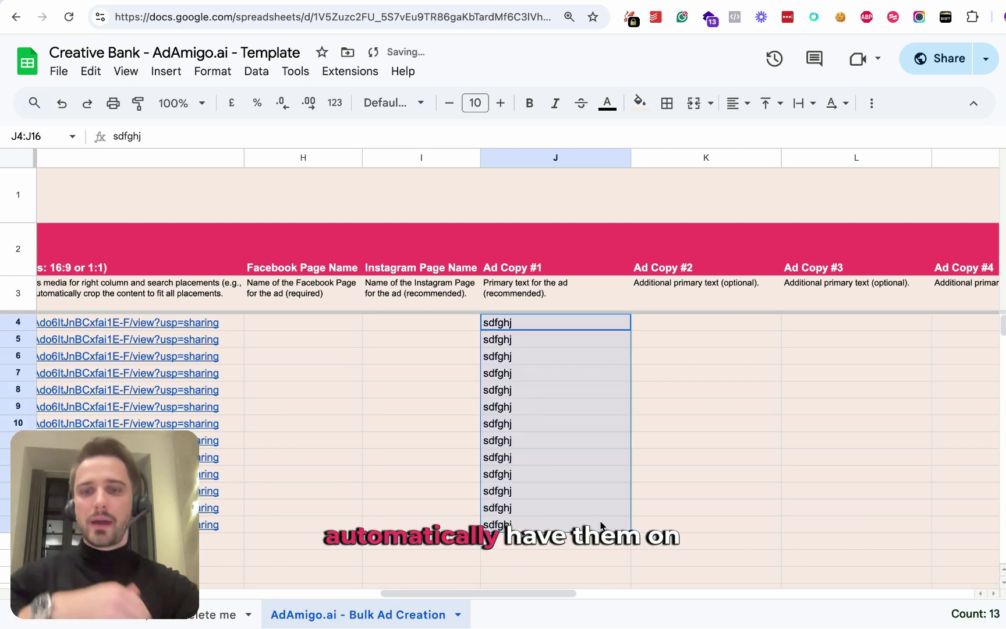
{"action": "key", "text": "Delete"}
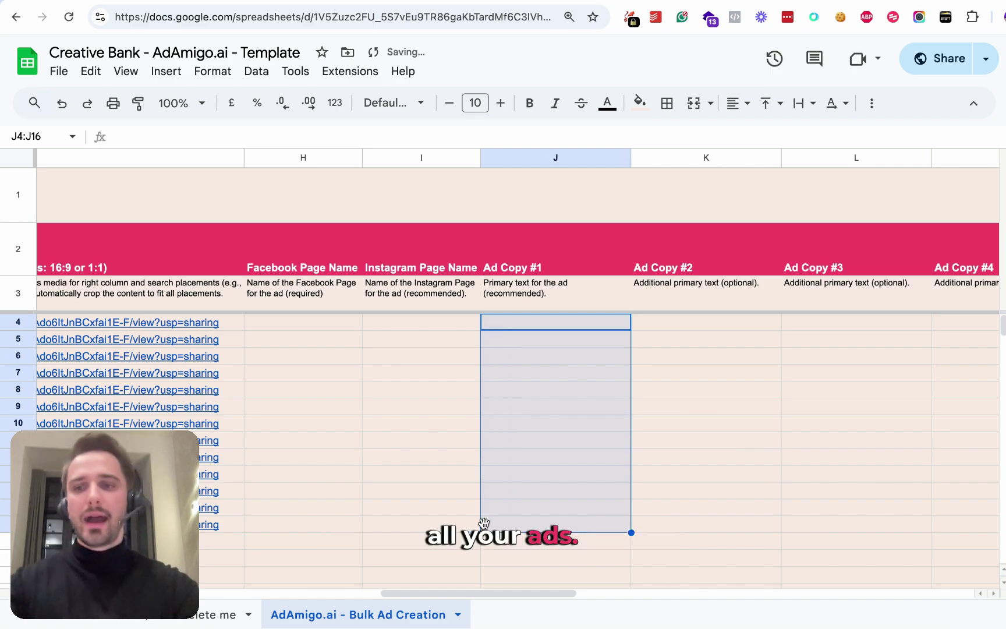
{"action": "scroll", "coordinate": [126, 403], "scroll_direction": "left", "scroll_amount": 3}
{"action": "scroll", "coordinate": [126, 403], "scroll_direction": "down", "scroll_amount": 2}
{"action": "scroll", "coordinate": [126, 402], "scroll_direction": "down", "scroll_amount": 2}
{"action": "scroll", "coordinate": [125, 402], "scroll_direction": "left", "scroll_amount": 10}
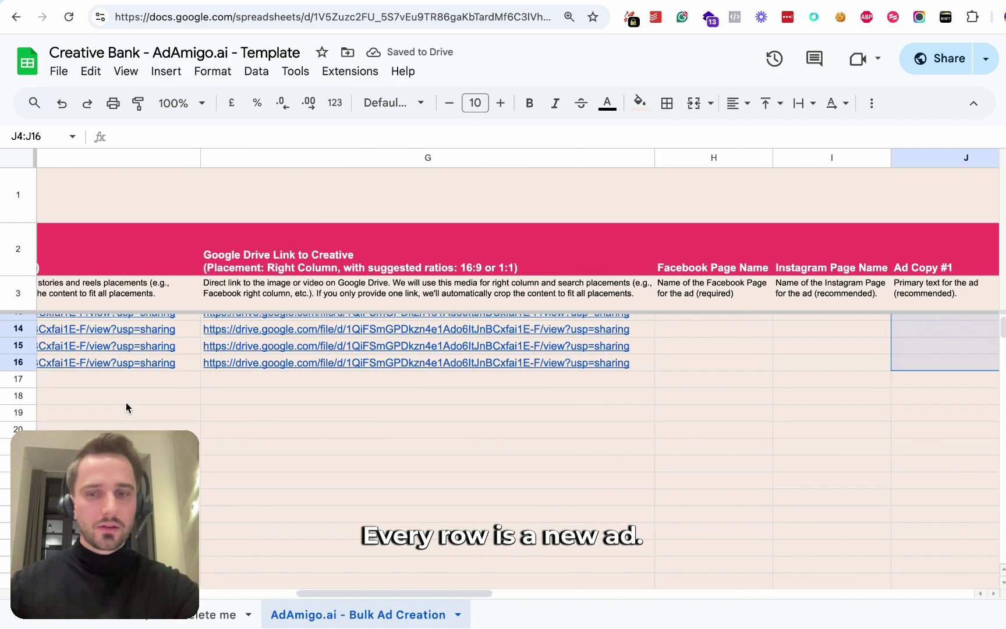
{"action": "scroll", "coordinate": [126, 402], "scroll_direction": "up", "scroll_amount": 3}
{"action": "scroll", "coordinate": [126, 402], "scroll_direction": "left", "scroll_amount": 4}
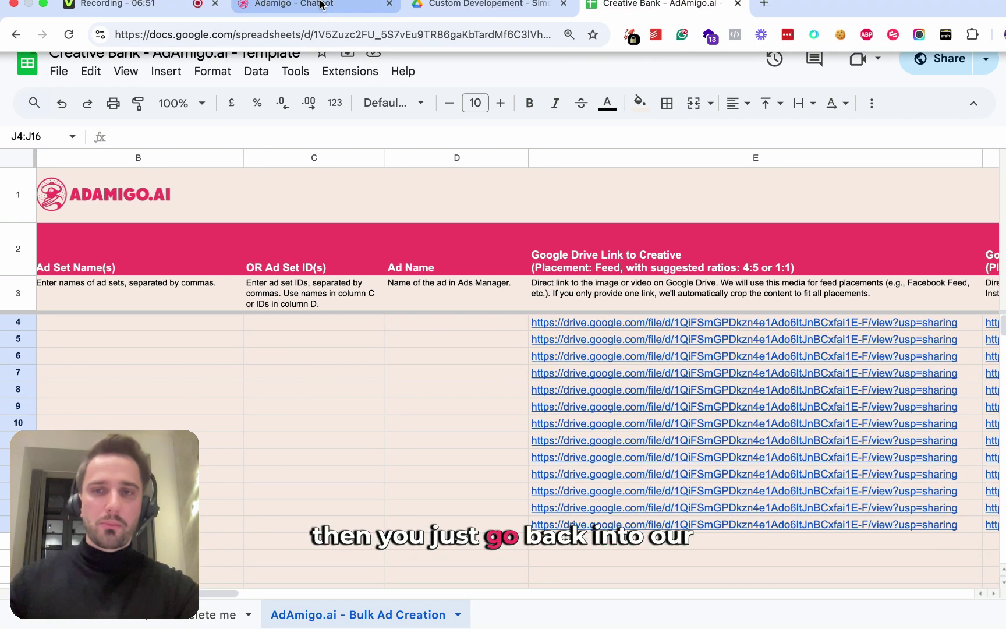
{"action": "left_click", "coordinate": [321, 5]}
{"action": "left_click", "coordinate": [176, 96]}
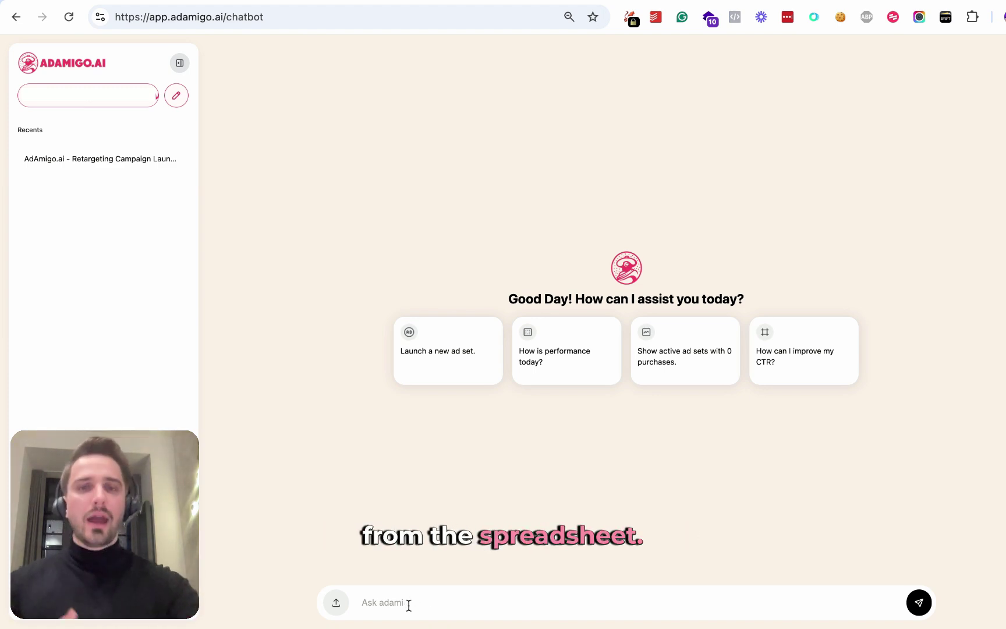
{"action": "left_click", "coordinate": [640, 4]}
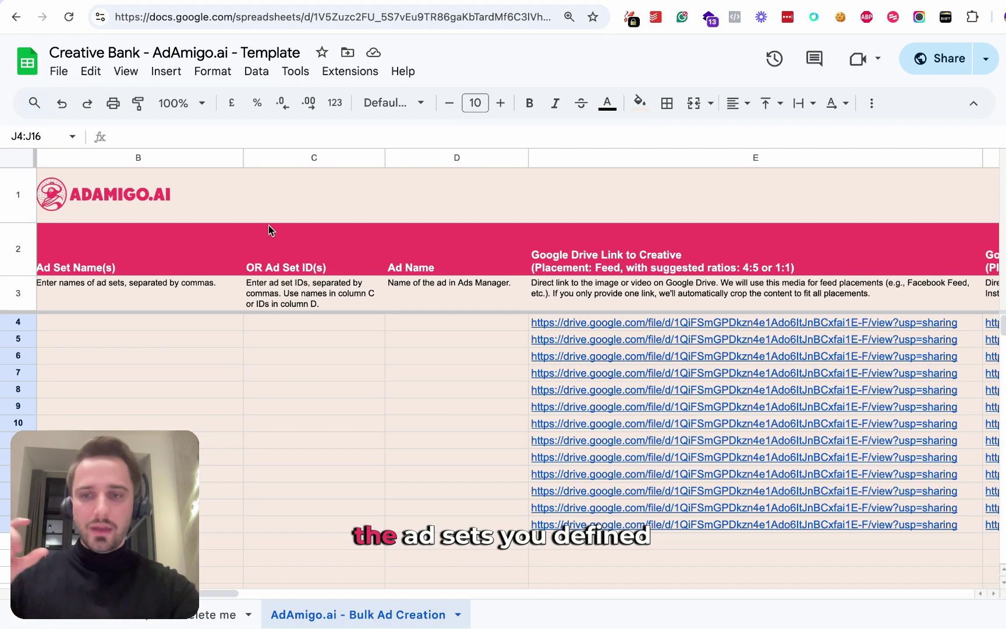
{"action": "left_click_drag", "start_coordinate": [275, 260], "coordinate": [284, 495]}
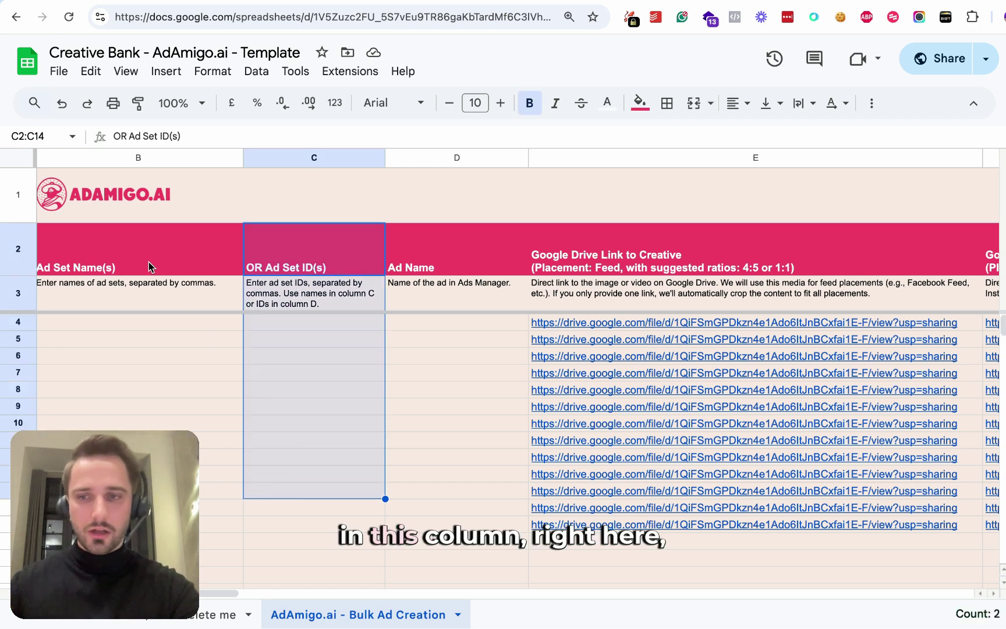
{"action": "left_click_drag", "start_coordinate": [149, 262], "coordinate": [146, 494]}
{"action": "left_click", "coordinate": [333, 259]}
{"action": "left_click_drag", "start_coordinate": [333, 259], "coordinate": [329, 444]}
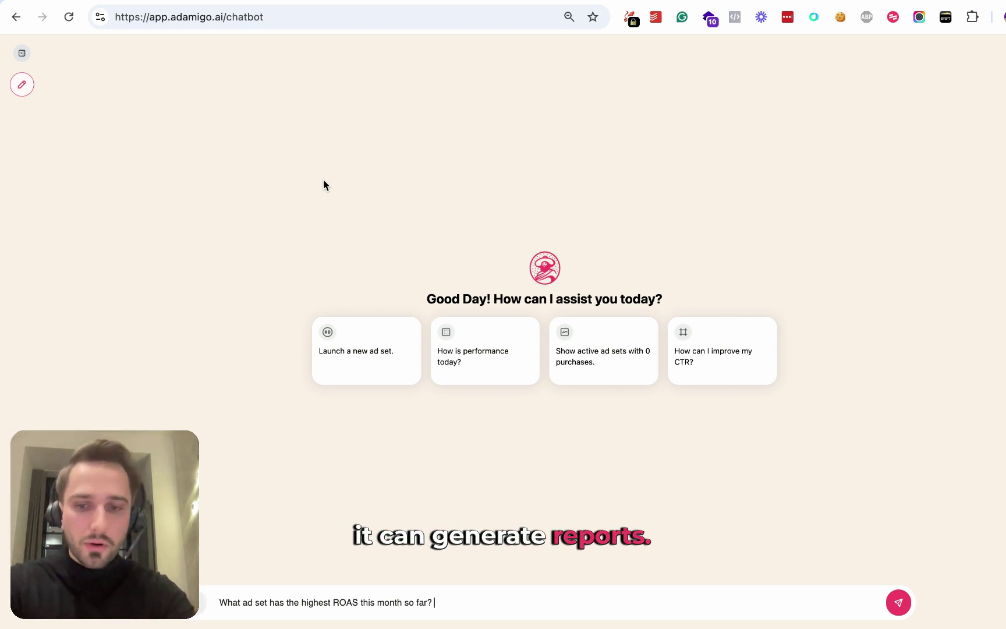
Send the ROAS question and highlight the answer: 'AdAmigo.ai - A+ - US - Female' at ROAS 8.97.
{"action": "key", "text": "Return"}
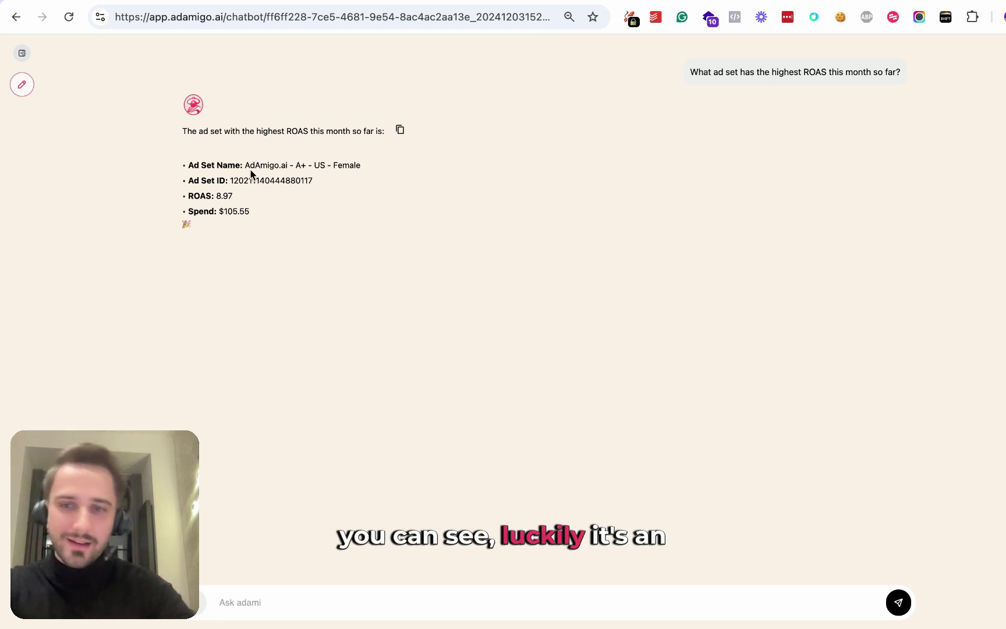
{"action": "left_click_drag", "start_coordinate": [251, 171], "coordinate": [300, 166]}
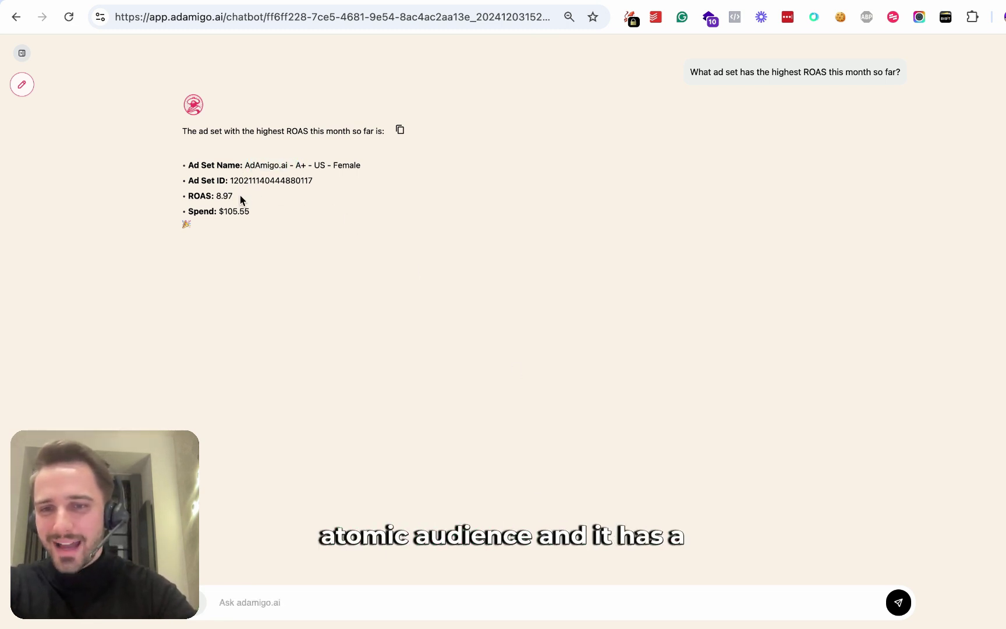
{"action": "left_click_drag", "start_coordinate": [235, 196], "coordinate": [211, 196]}
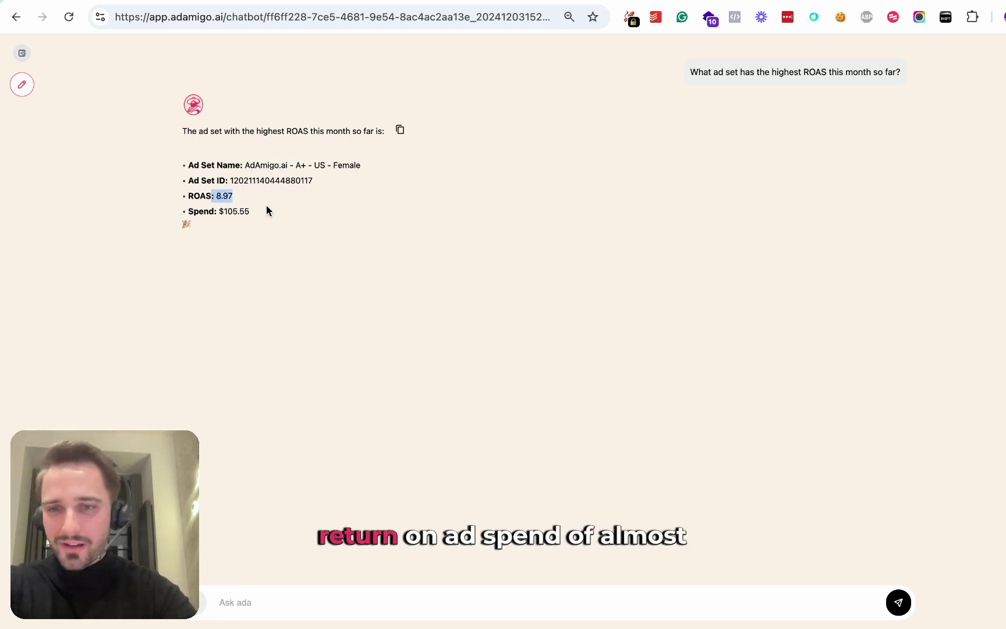
{"action": "left_click", "coordinate": [301, 205]}
{"action": "left_click_drag", "start_coordinate": [301, 165], "coordinate": [320, 165]}
{"action": "left_click", "coordinate": [297, 600]}
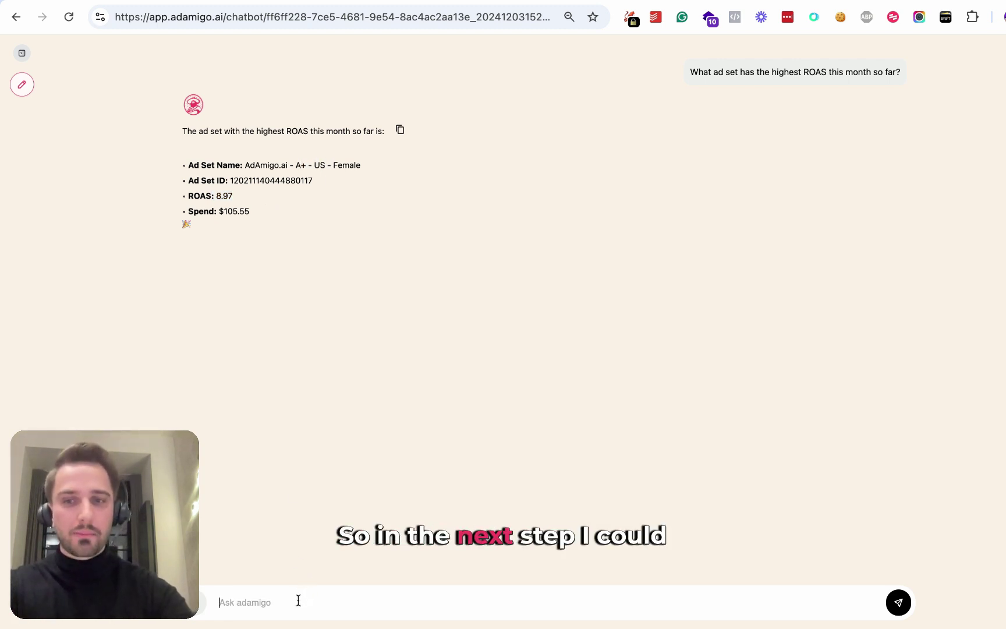